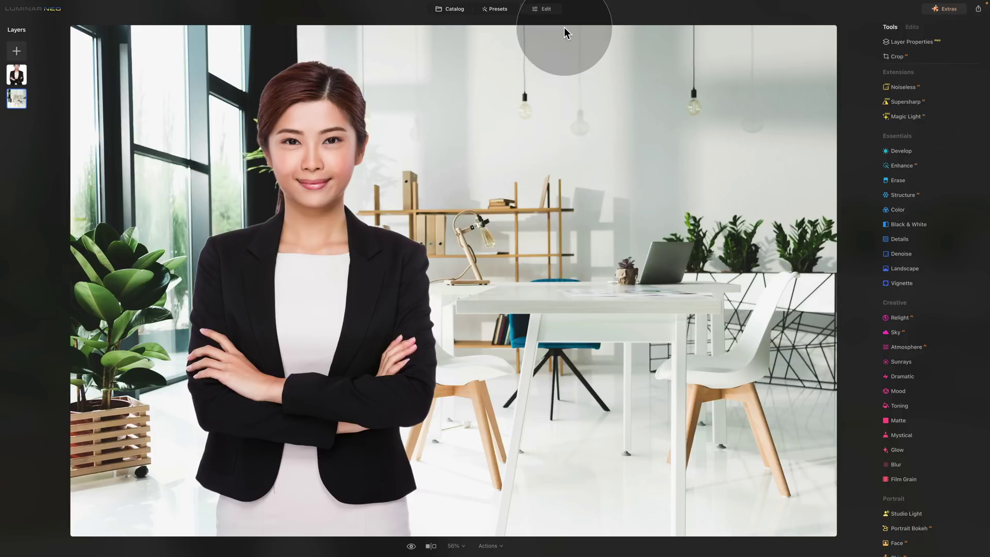
Open the Blur tool for the office background layer and try the Motion and Twisted blur types, ending on Gaussian
{"action": "scroll", "coordinate": [917, 243], "scroll_direction": "down", "scroll_amount": 2}
{"action": "scroll", "coordinate": [917, 243], "scroll_direction": "down", "scroll_amount": 2}
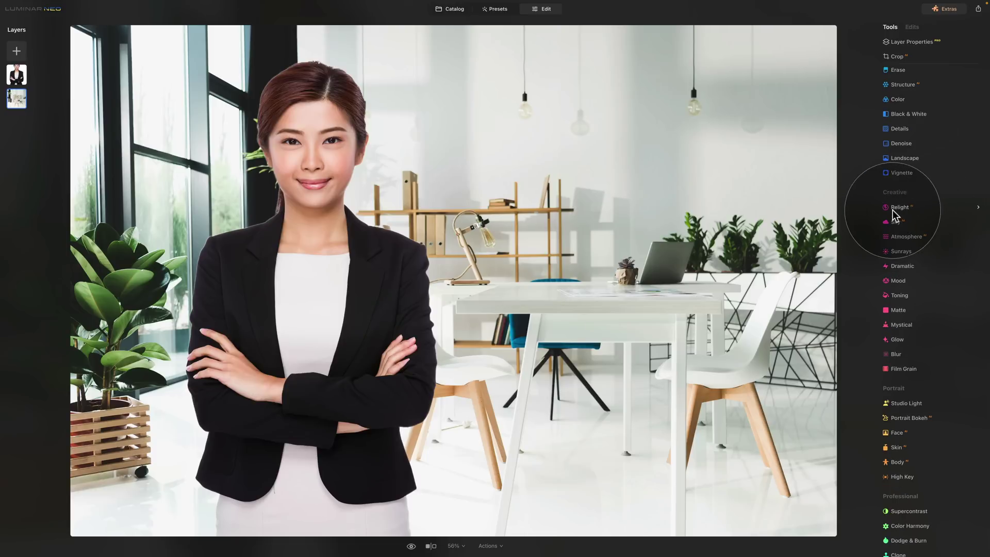
{"action": "left_click", "coordinate": [895, 355]}
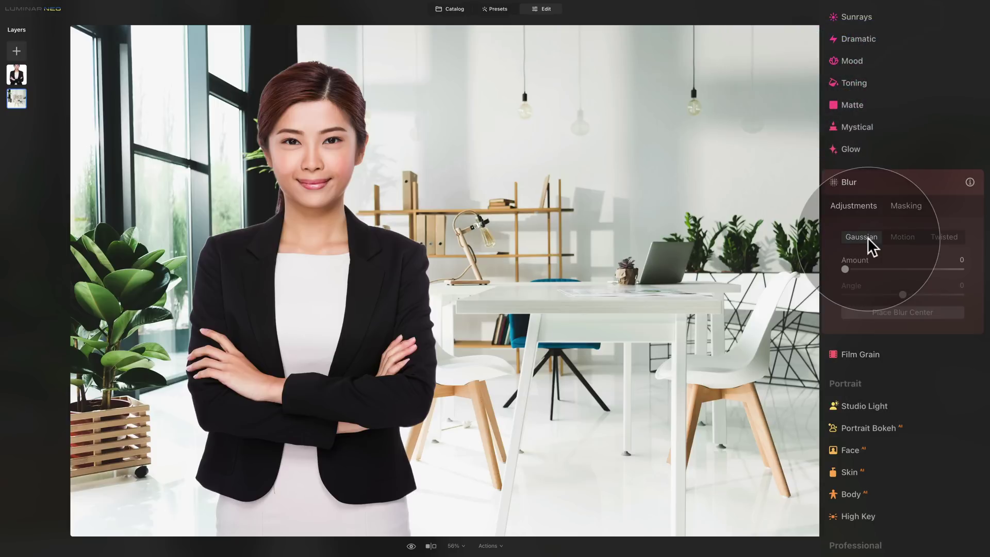
{"action": "left_click", "coordinate": [898, 239]}
{"action": "left_click", "coordinate": [947, 236]}
{"action": "left_click", "coordinate": [948, 235]}
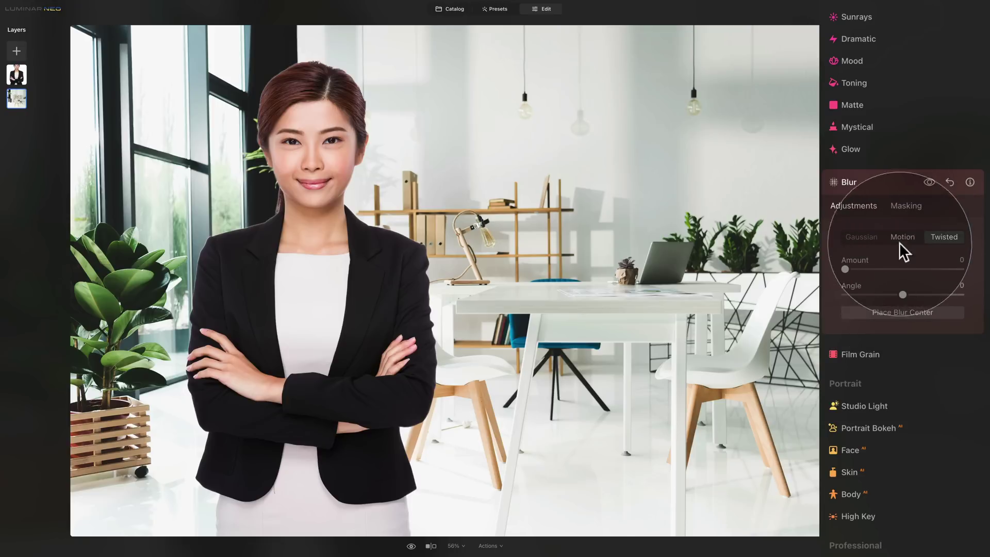
{"action": "left_click", "coordinate": [865, 238]}
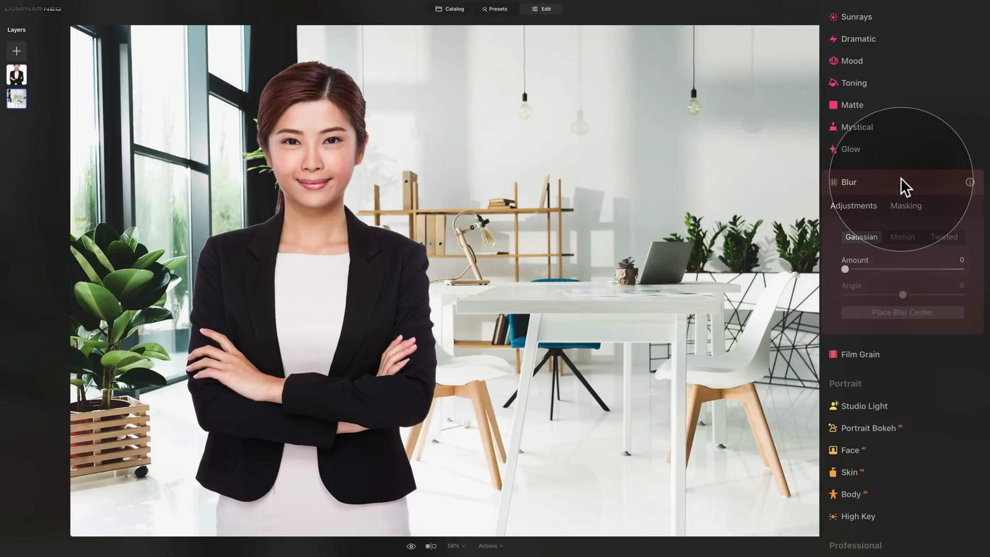
Apply a Gaussian blur with an amount of 10 to the office background, and check the tool's masking options
{"action": "left_click", "coordinate": [867, 237]}
{"action": "mouse_move", "coordinate": [845, 269]}
{"action": "left_mouse_down"}
{"action": "mouse_move", "coordinate": [978, 272]}
{"action": "mouse_move", "coordinate": [859, 270]}
{"action": "left_mouse_up"}
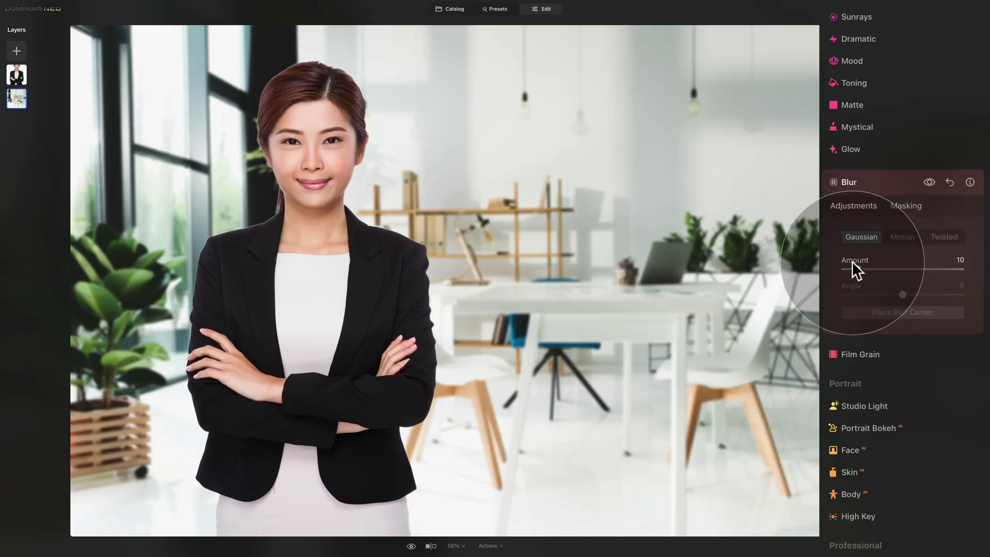
{"action": "left_click", "coordinate": [895, 206]}
{"action": "left_click", "coordinate": [866, 210]}
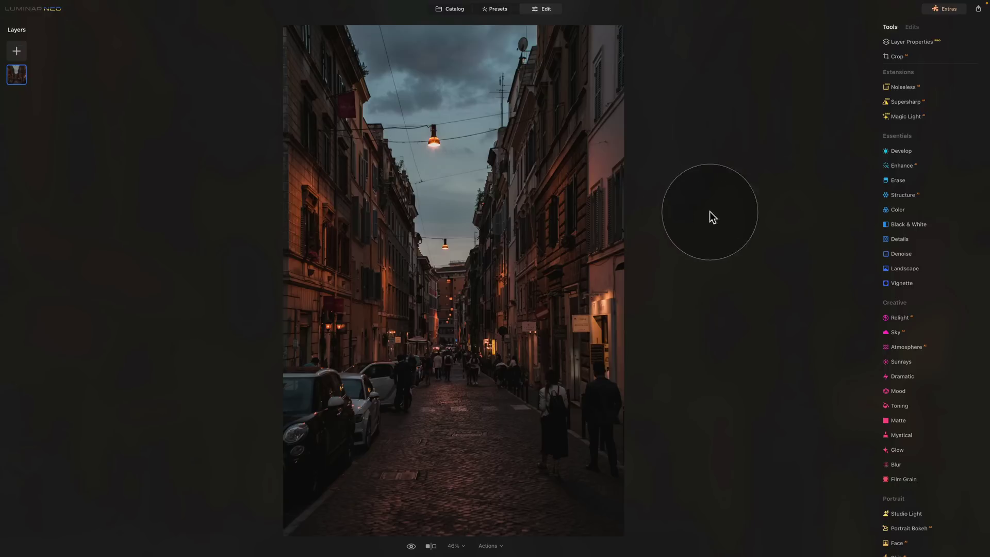
Apply Magic Light to the evening street photo with an intensity of 100
{"action": "left_click", "coordinate": [900, 117]}
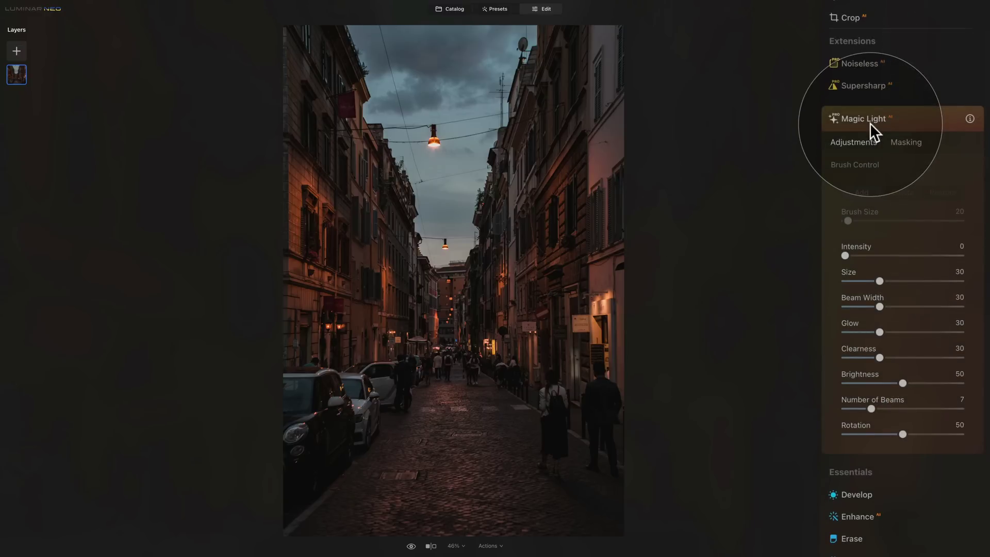
{"action": "left_click_drag", "start_coordinate": [846, 256], "coordinate": [969, 265]}
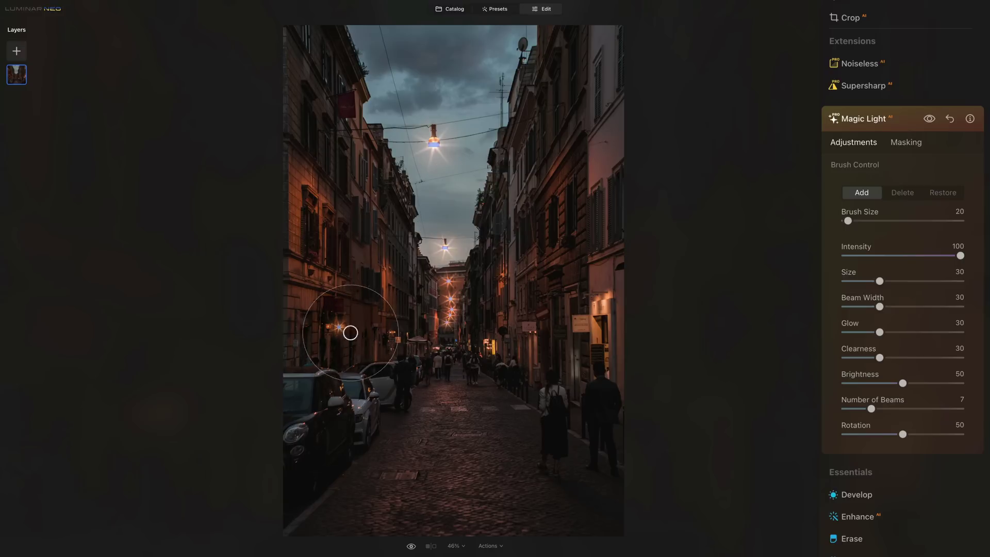
Add a Magic Light starburst to the unlit wall lantern beside the store sign, using the Add brush at size 32
{"action": "key", "text": "super+equal"}
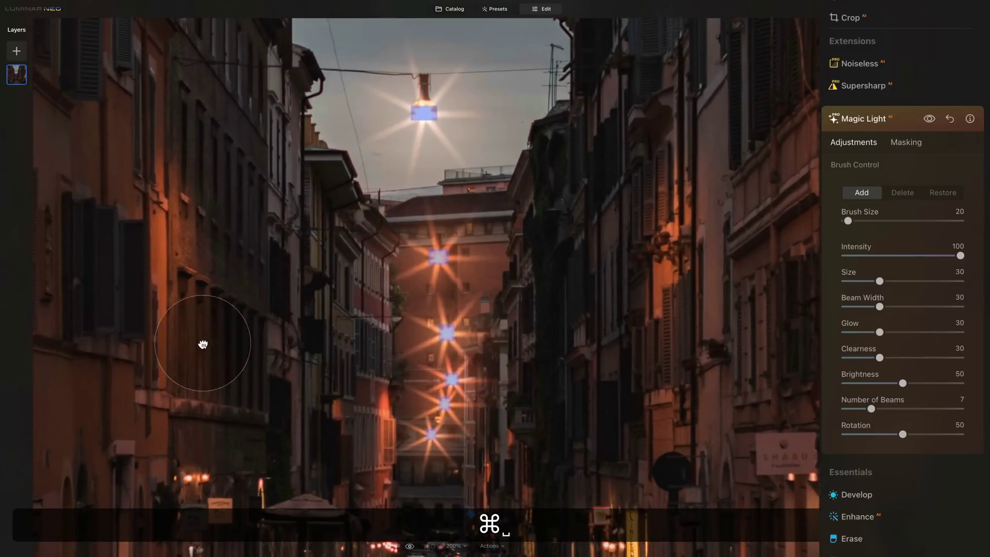
{"action": "key", "text": "space"}
{"action": "left_click_drag", "start_coordinate": [203, 342], "coordinate": [581, 223]}
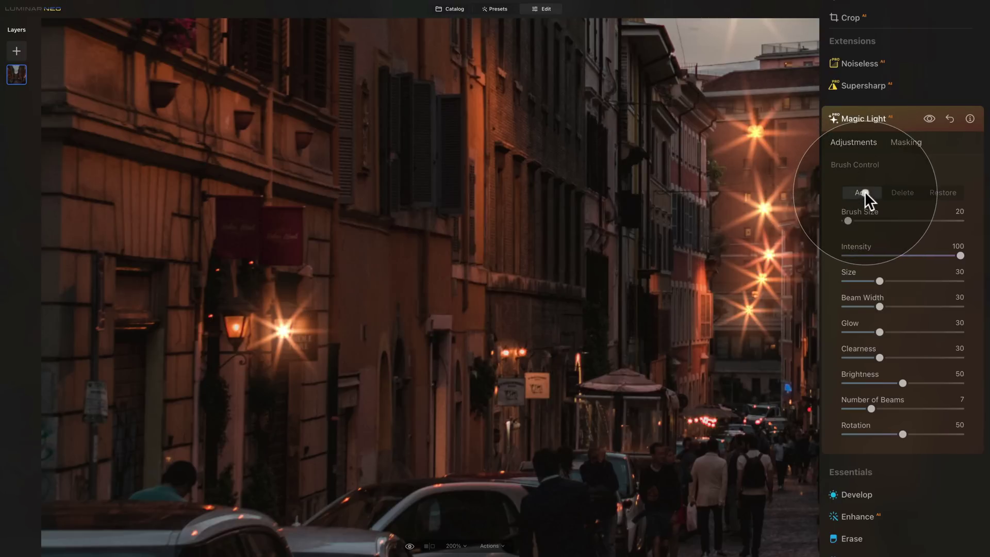
{"action": "left_click", "coordinate": [864, 191]}
{"action": "left_click_drag", "start_coordinate": [848, 220], "coordinate": [852, 221]}
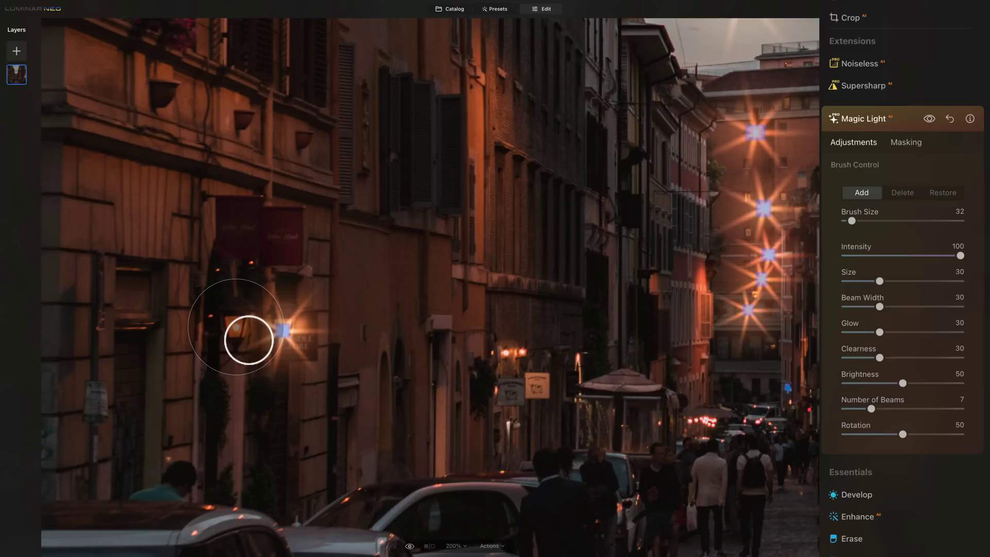
{"action": "left_click", "coordinate": [249, 339]}
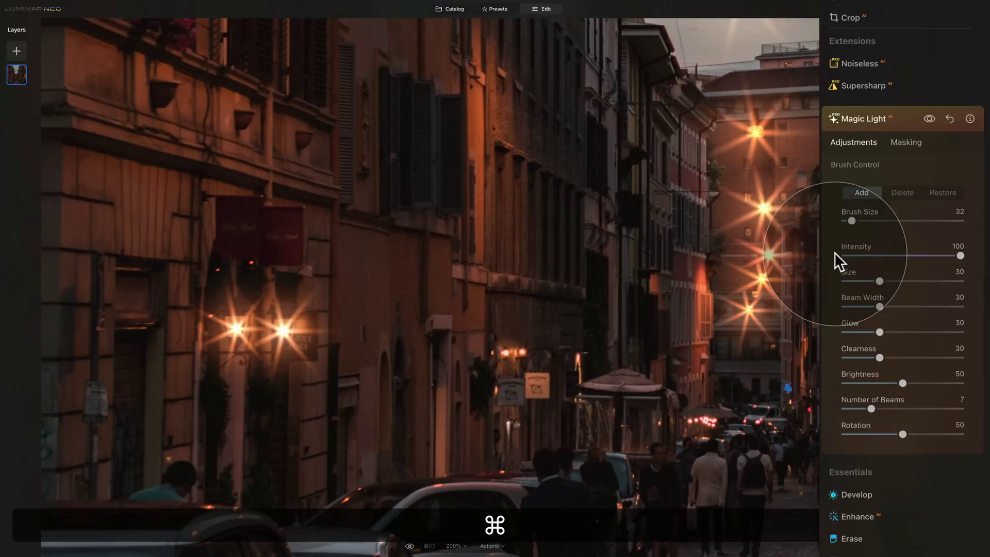
Add Magic Light starbursts to the two small lamps above the hanging shop signs, using a brush size of 14
{"action": "key", "text": "super+equal"}
{"action": "key", "text": "super+equal"}
{"action": "key", "text": "super+equal"}
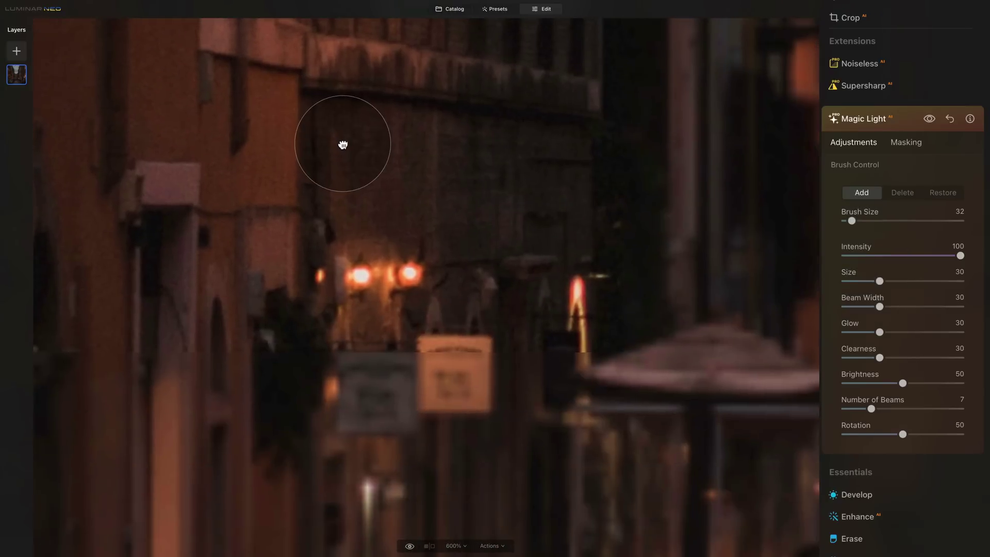
{"action": "mouse_move", "coordinate": [852, 220]}
{"action": "left_mouse_down"}
{"action": "mouse_move", "coordinate": [862, 236]}
{"action": "mouse_move", "coordinate": [854, 227]}
{"action": "left_mouse_up"}
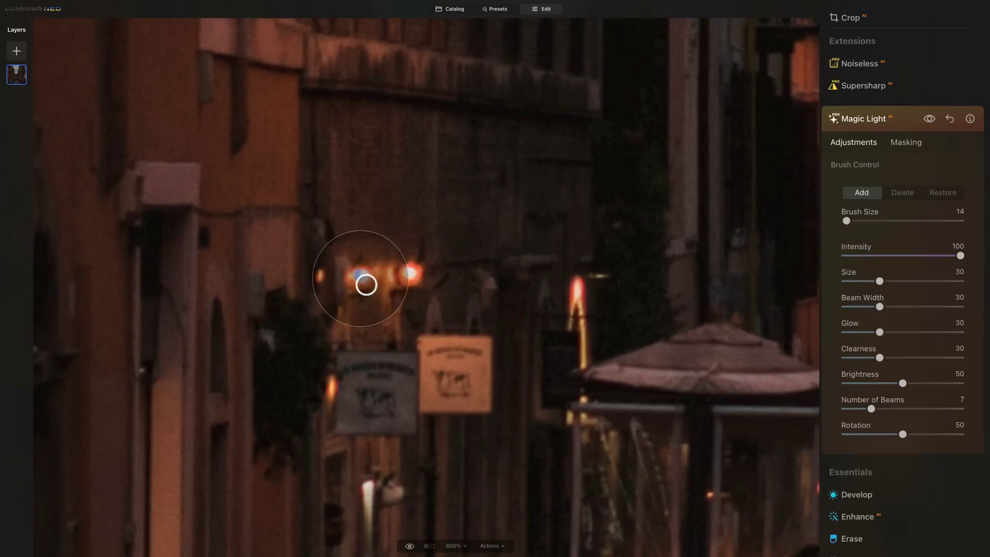
{"action": "left_click", "coordinate": [364, 279]}
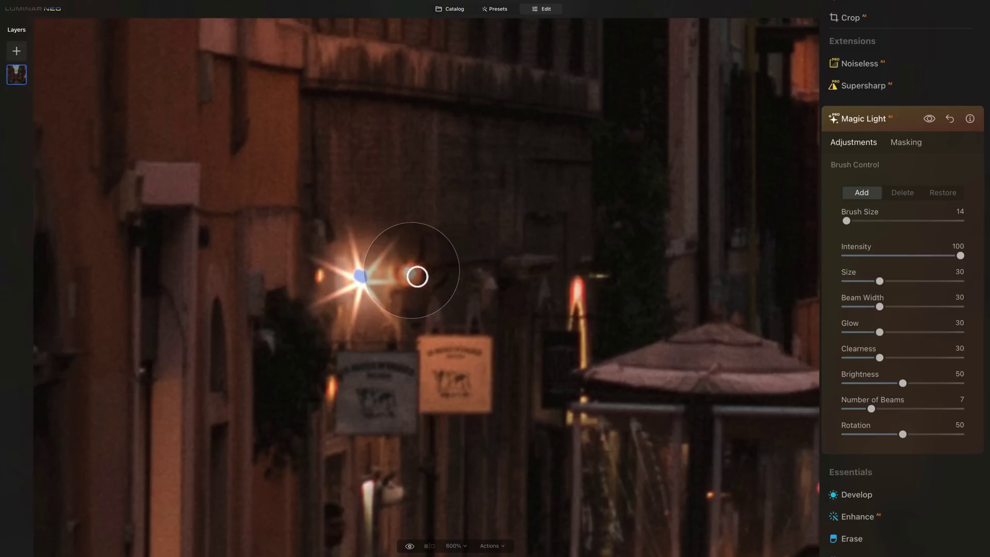
{"action": "left_click", "coordinate": [412, 276]}
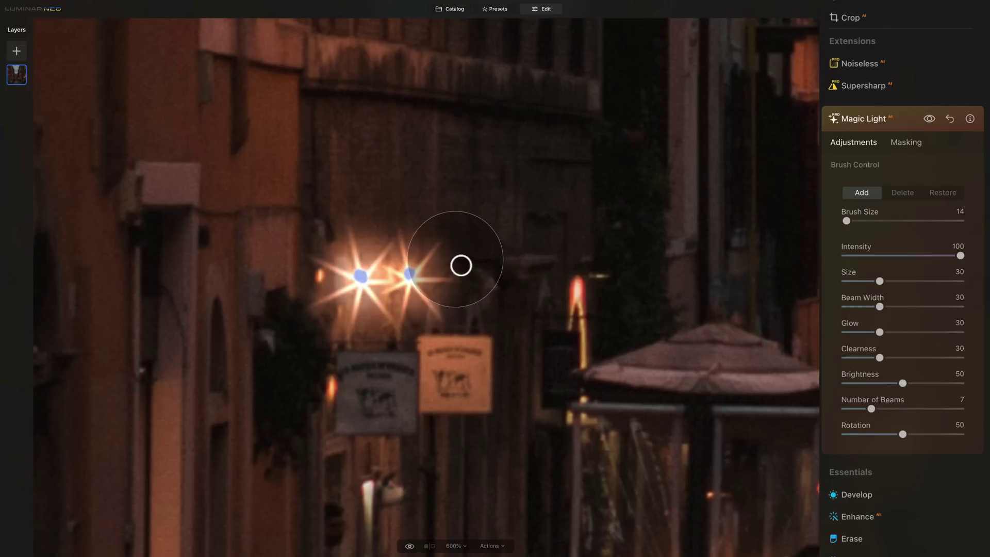
{"action": "key", "text": "ctrl+0"}
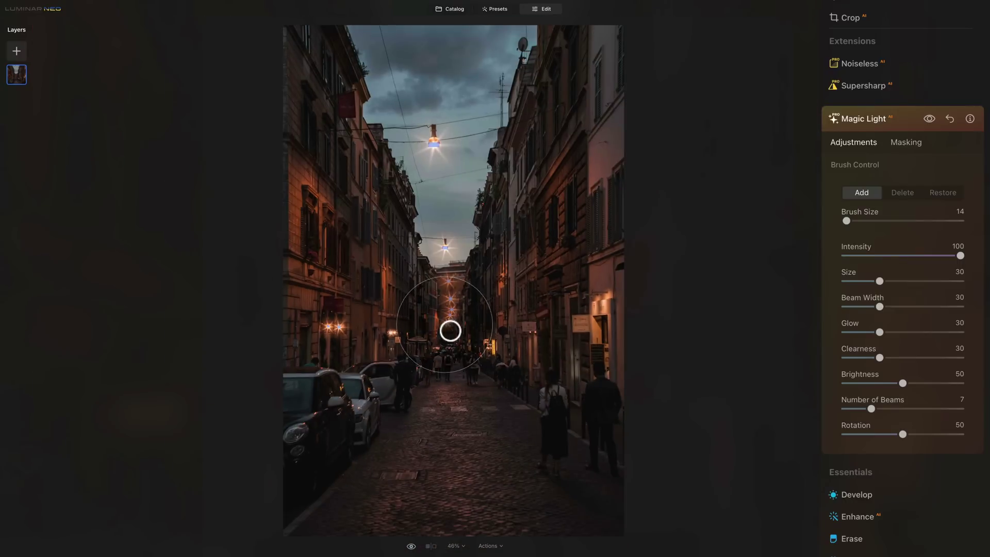
Remove the Magic Light starbursts from both wall lanterns beside the store sign, using the Delete brush at size 82
{"action": "key", "text": "super+equal"}
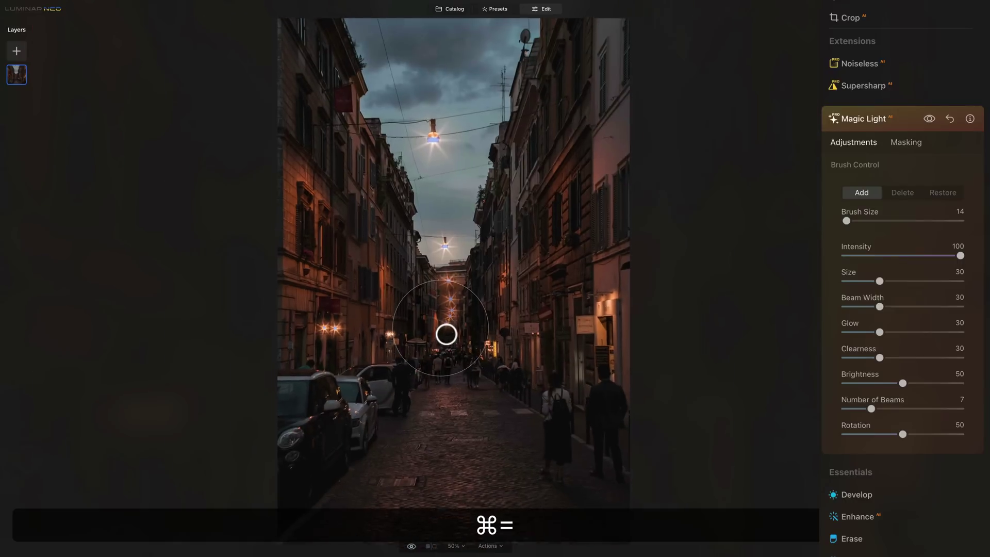
{"action": "key", "text": "super+minus"}
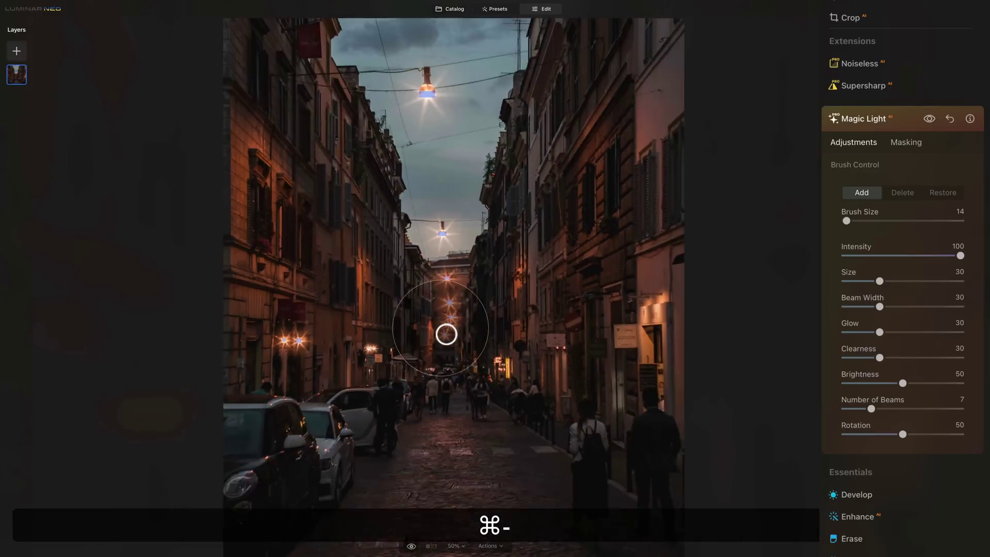
{"action": "left_click", "coordinate": [434, 122]}
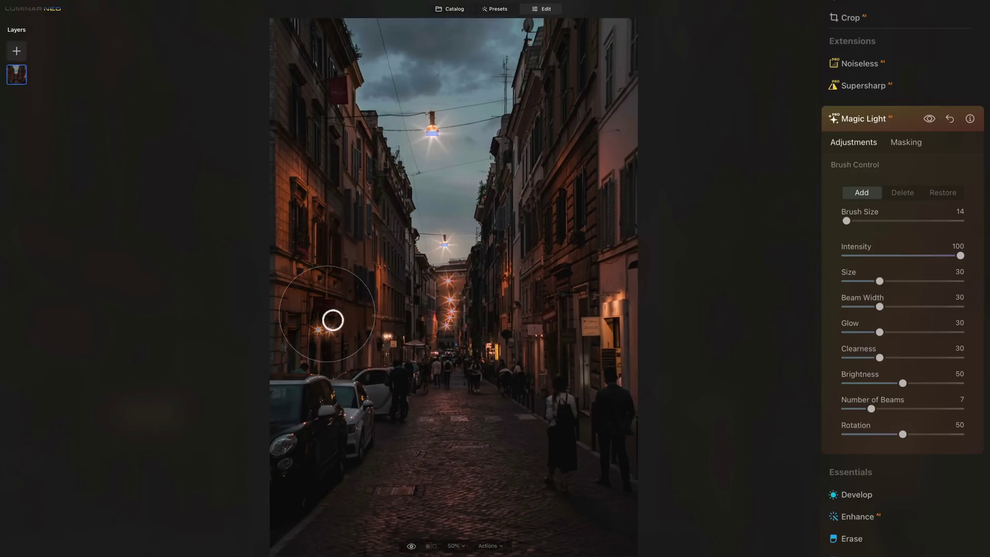
{"action": "key", "text": "super"}
{"action": "key", "text": "super+equal"}
{"action": "key", "text": "super+equal"}
{"action": "key", "text": "super+equal"}
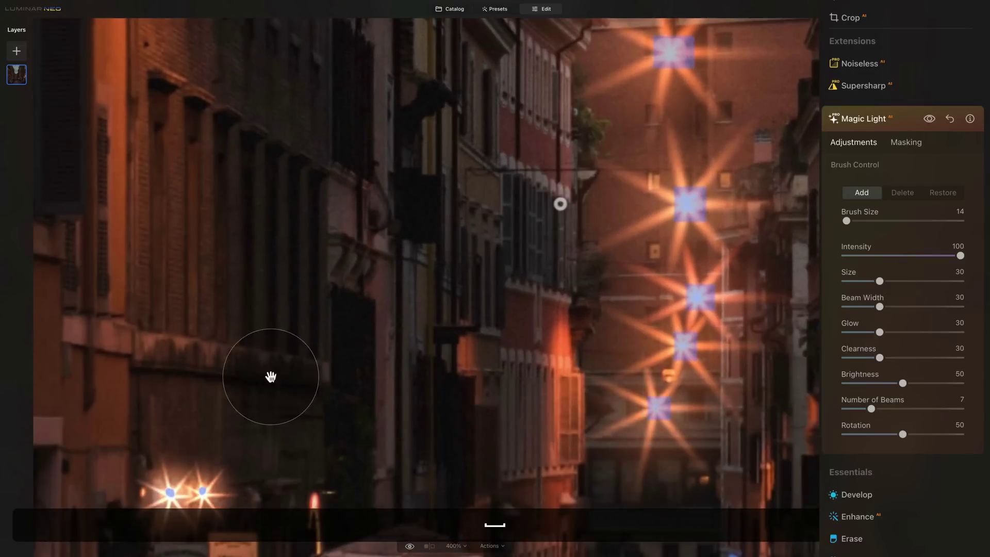
{"action": "left_click_drag", "start_coordinate": [271, 376], "coordinate": [641, 289]}
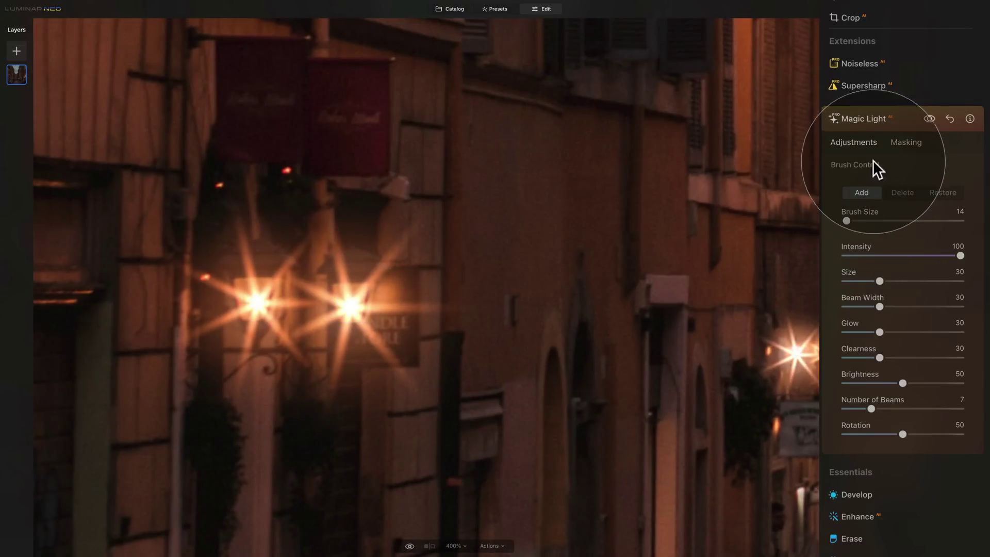
{"action": "left_click", "coordinate": [894, 192]}
{"action": "left_click_drag", "start_coordinate": [846, 221], "coordinate": [867, 222]}
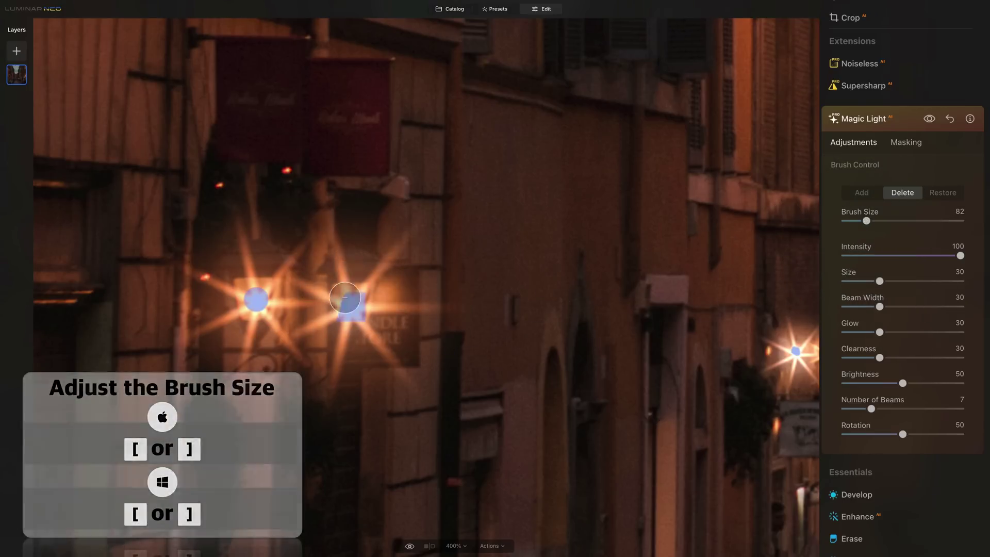
{"action": "left_click_drag", "start_coordinate": [350, 293], "coordinate": [361, 310]}
{"action": "left_click_drag", "start_coordinate": [258, 296], "coordinate": [278, 267]}
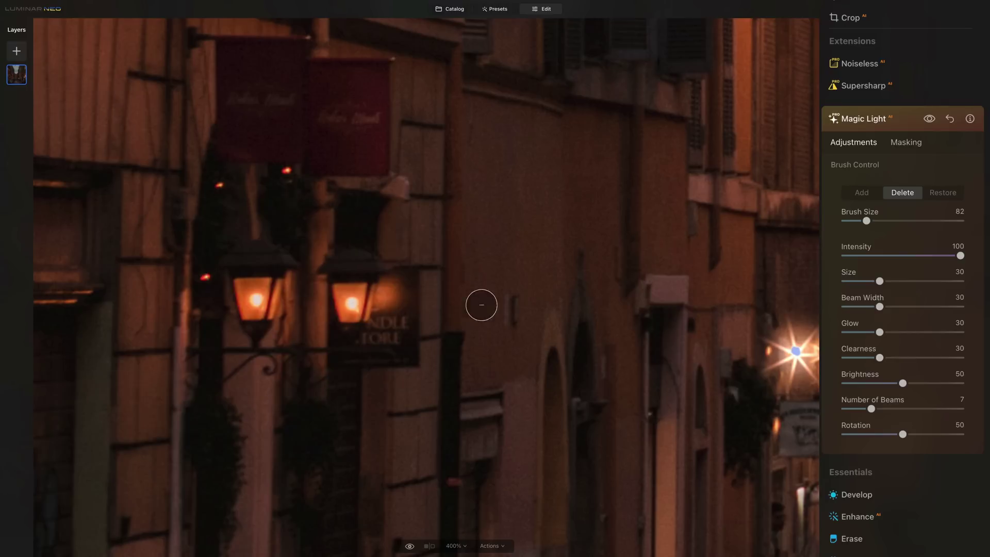
Delete the starbursts from the two small lamps above the shop signs and from the highest hanging street lamp
{"action": "key", "text": "space"}
{"action": "left_click_drag", "start_coordinate": [482, 303], "coordinate": [334, 298]}
{"action": "left_click_drag", "start_coordinate": [687, 313], "coordinate": [667, 335]}
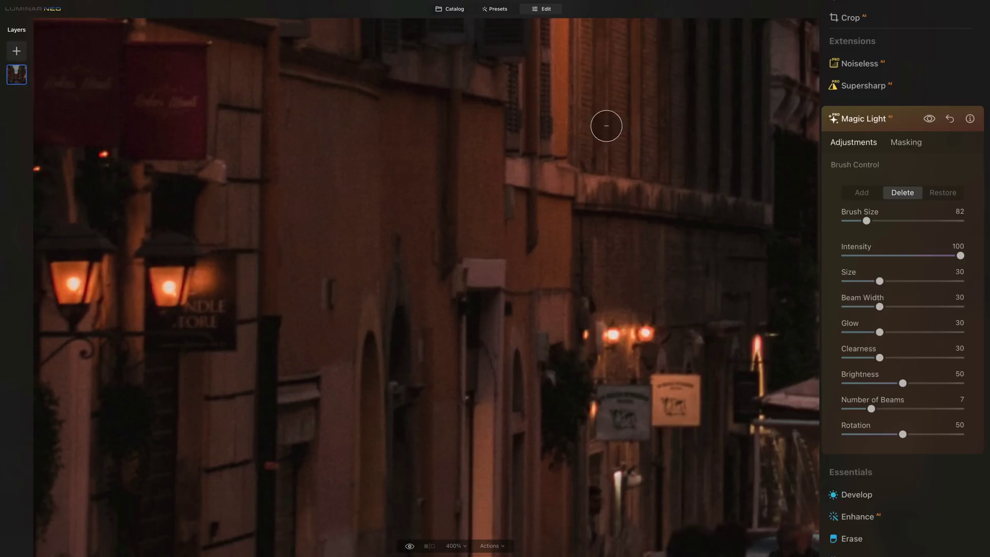
{"action": "key", "text": "ctrl+0"}
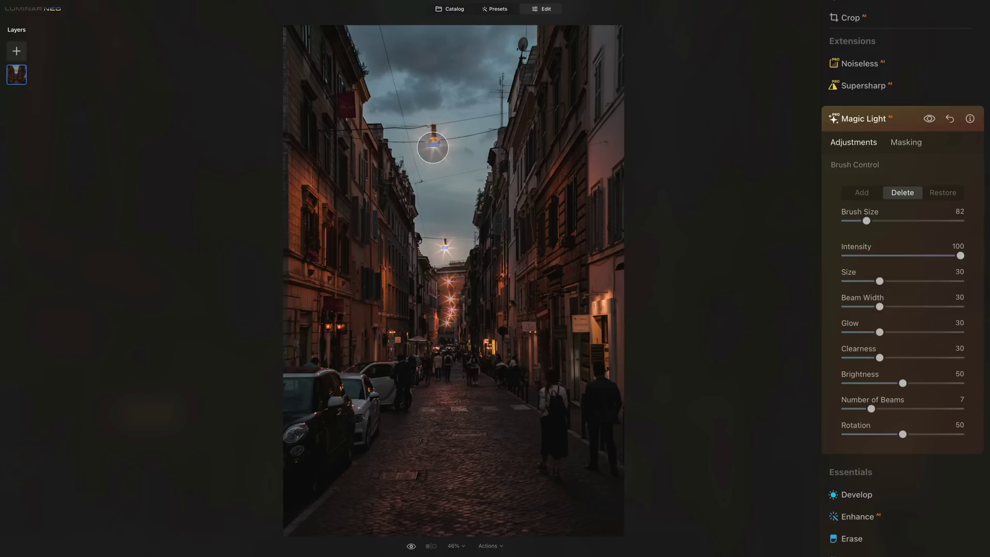
{"action": "left_click_drag", "start_coordinate": [431, 138], "coordinate": [446, 155]}
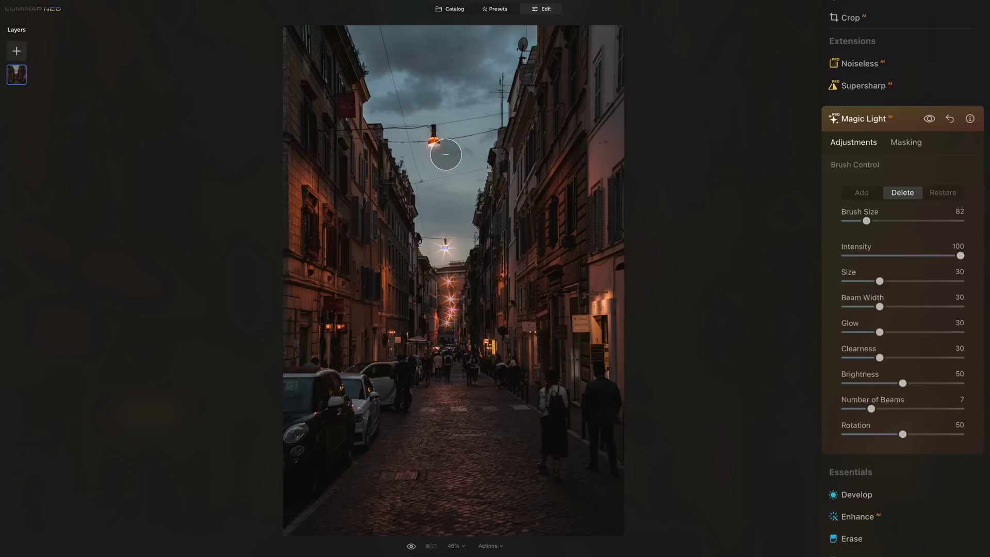
Paint a Magic Light starburst back onto the highest hanging street lamp, using the Add brush at a smaller size
{"action": "left_click", "coordinate": [861, 194]}
{"action": "left_click_drag", "start_coordinate": [865, 220], "coordinate": [849, 221]}
{"action": "left_click_drag", "start_coordinate": [433, 151], "coordinate": [445, 156]}
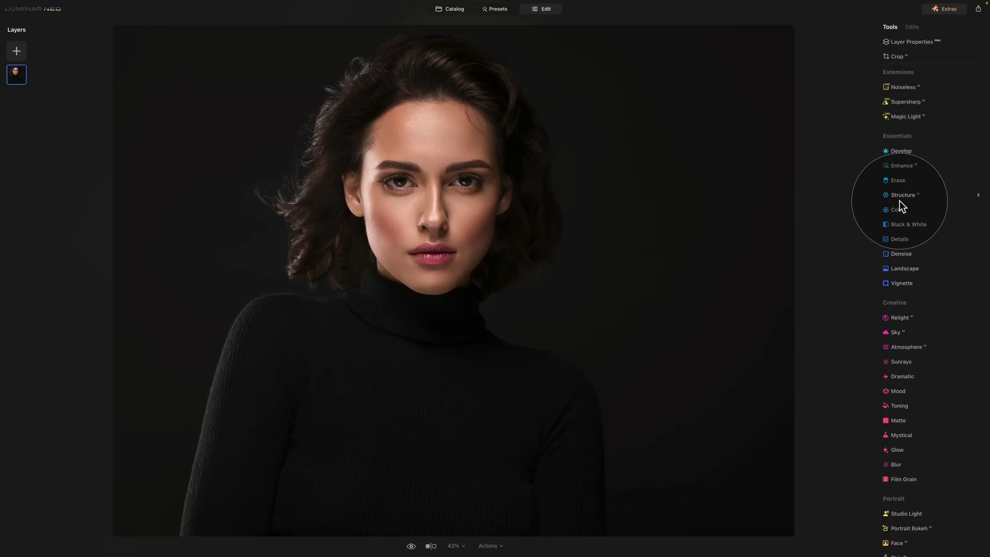
Apply Studio Light to the woman's portrait with amount 37, brightness -34 and light contrast 16
{"action": "scroll", "coordinate": [899, 200], "scroll_direction": "down", "scroll_amount": 3}
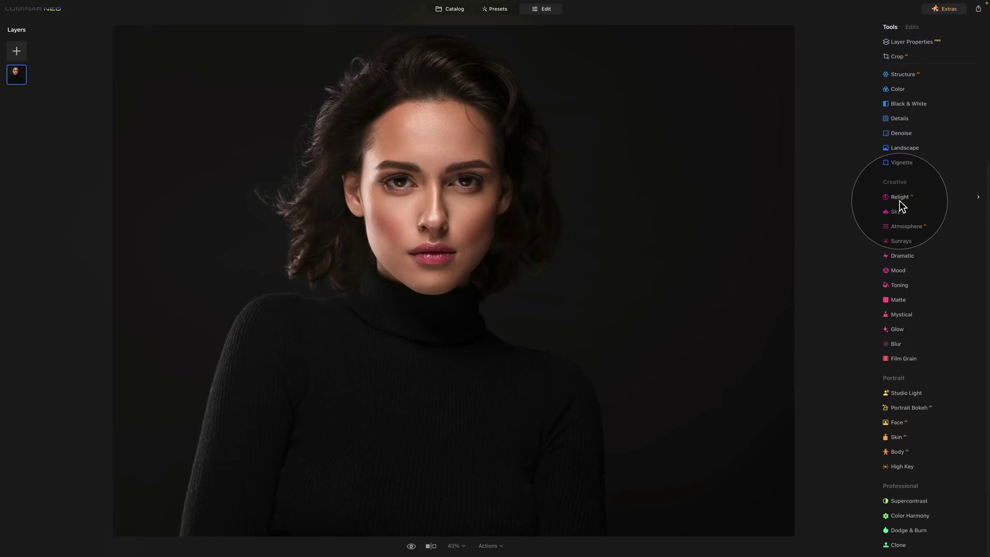
{"action": "left_click", "coordinate": [900, 392]}
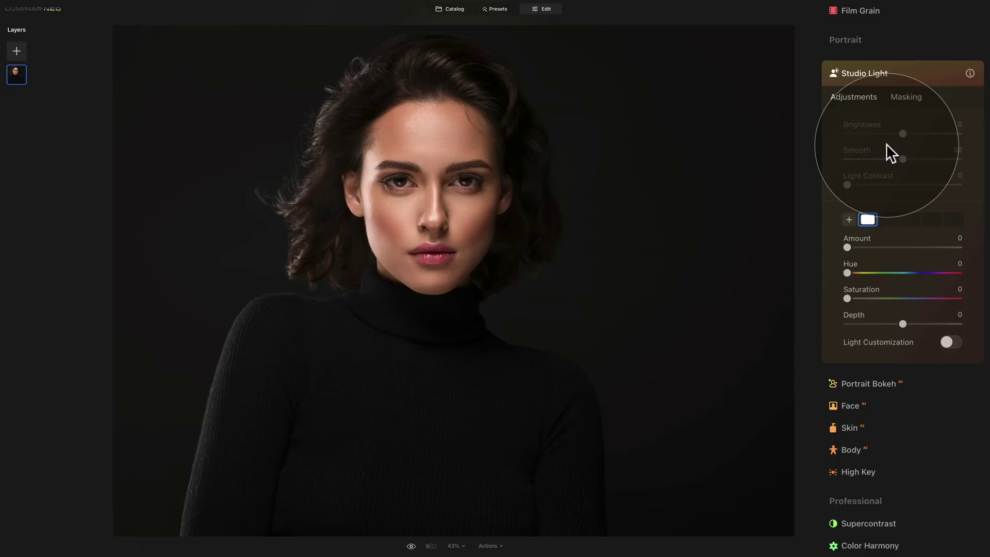
{"action": "left_click_drag", "start_coordinate": [846, 244], "coordinate": [886, 246]}
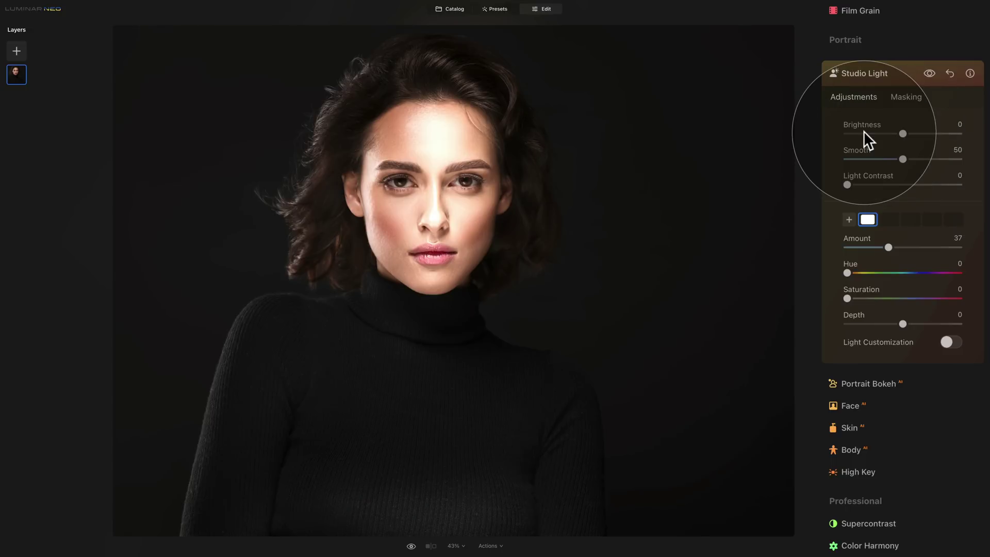
{"action": "left_click_drag", "start_coordinate": [903, 132], "coordinate": [883, 123]}
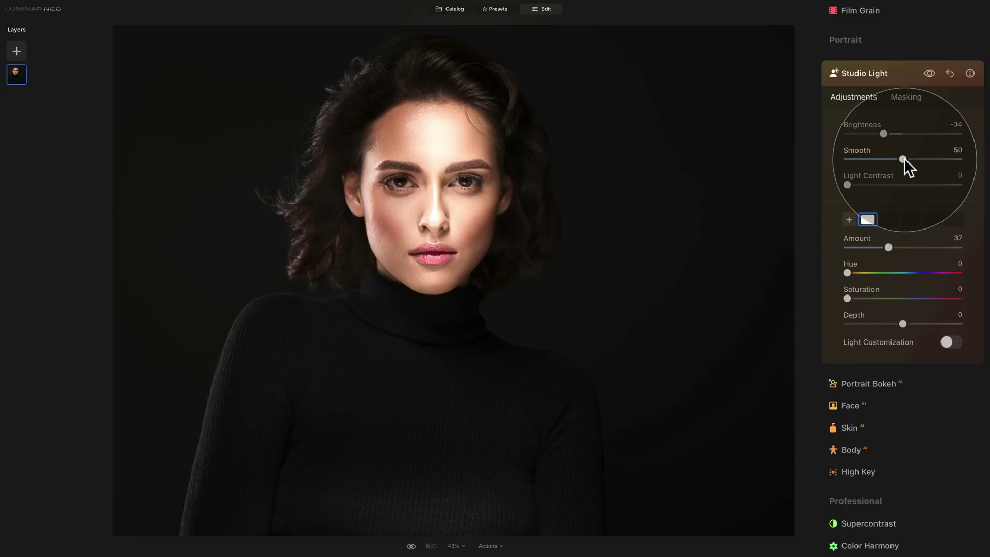
{"action": "mouse_move", "coordinate": [846, 184]}
{"action": "left_mouse_down"}
{"action": "mouse_move", "coordinate": [886, 183]}
{"action": "mouse_move", "coordinate": [865, 184]}
{"action": "left_mouse_up"}
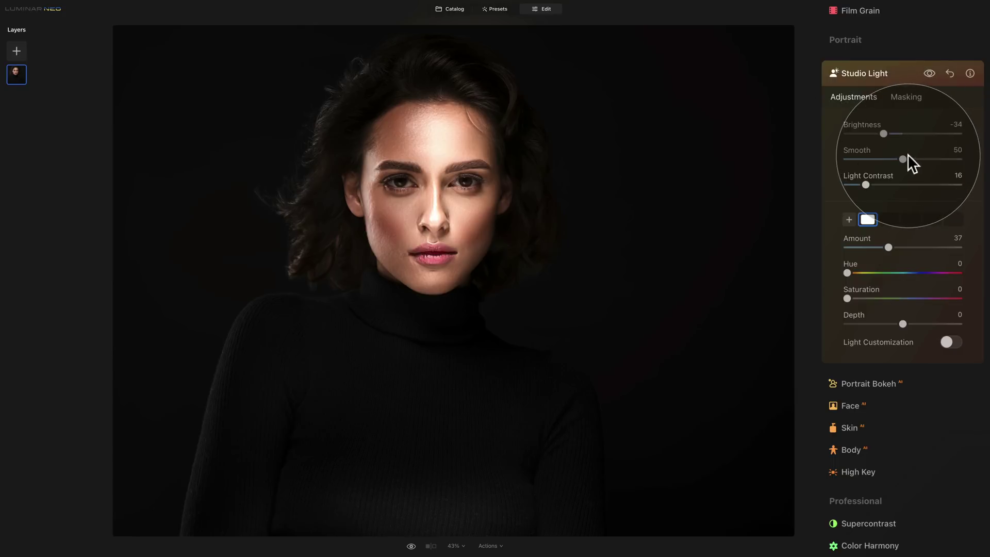
Move the Studio Light source from beside the chin to the dark area beyond the shoulder, below and right of the face
{"action": "mouse_move", "coordinate": [487, 205]}
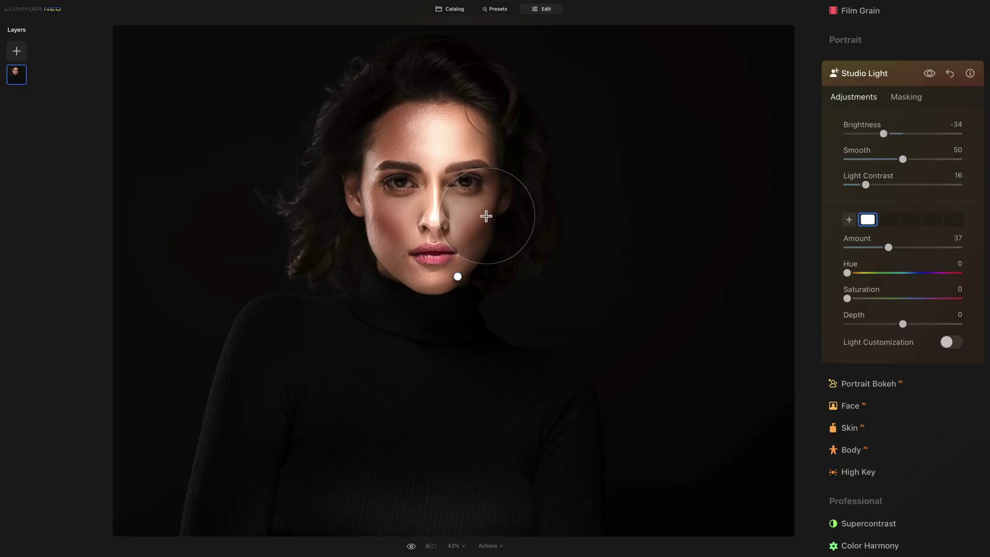
{"action": "left_click_drag", "start_coordinate": [457, 276], "coordinate": [570, 320]}
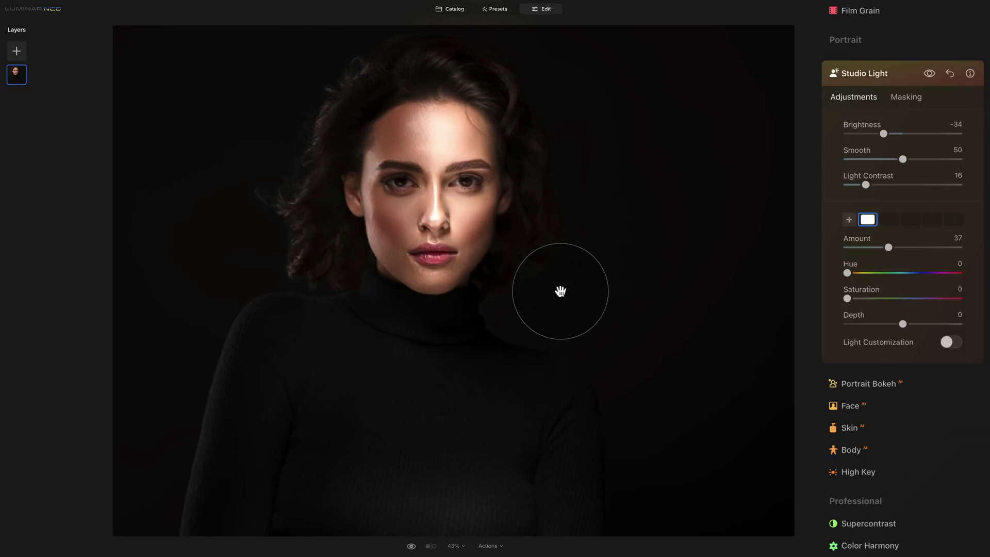
Lower the first light's amount to 29 and add a second light with amount 20 in the dark background above and left of the face
{"action": "left_click_drag", "start_coordinate": [883, 248], "coordinate": [878, 245]}
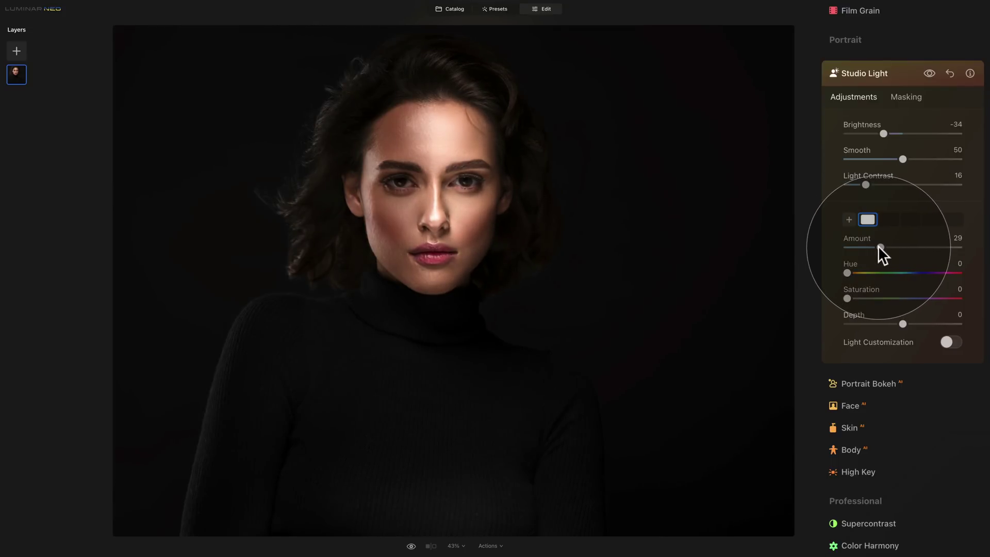
{"action": "left_click", "coordinate": [849, 219]}
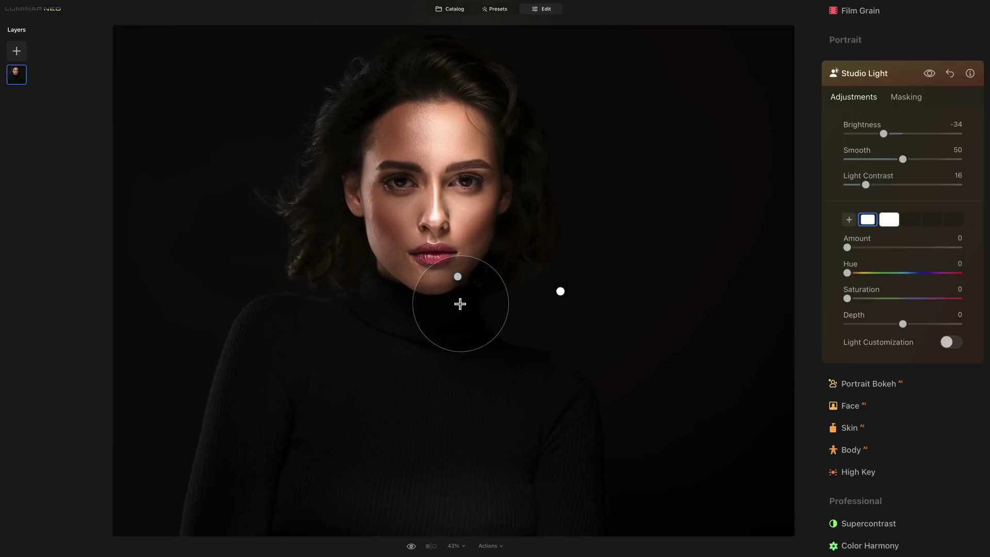
{"action": "left_click_drag", "start_coordinate": [459, 276], "coordinate": [264, 108]}
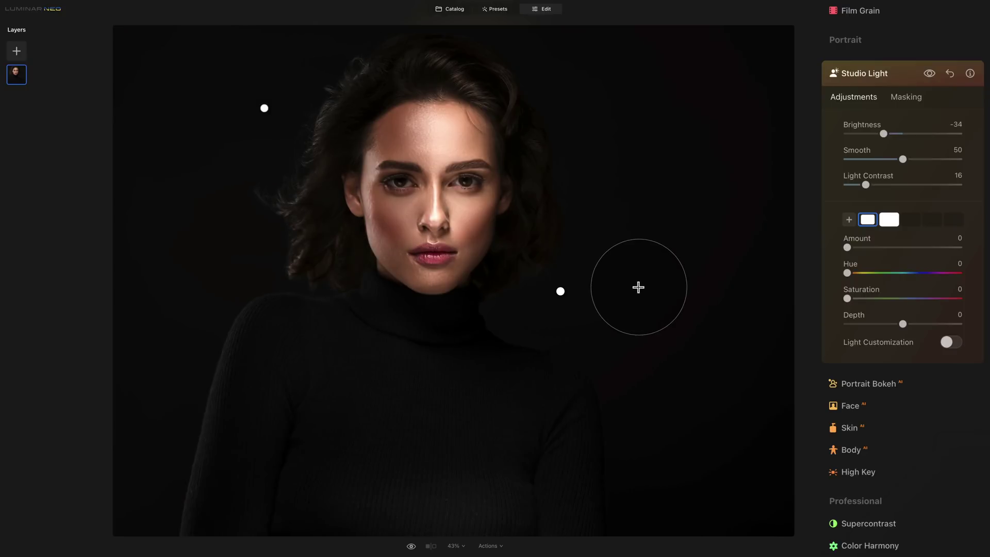
{"action": "left_click_drag", "start_coordinate": [847, 248], "coordinate": [866, 248]}
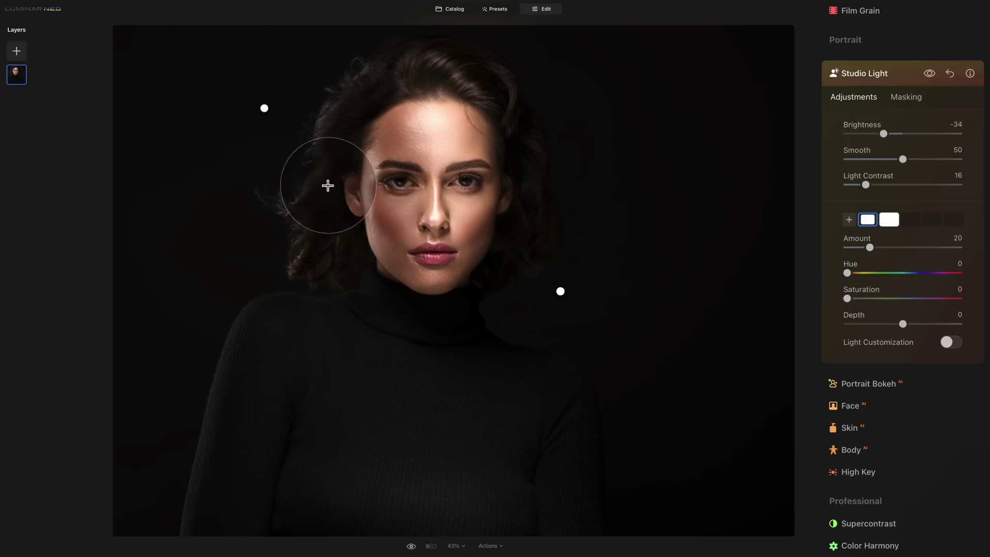
{"action": "left_click_drag", "start_coordinate": [263, 106], "coordinate": [273, 71]}
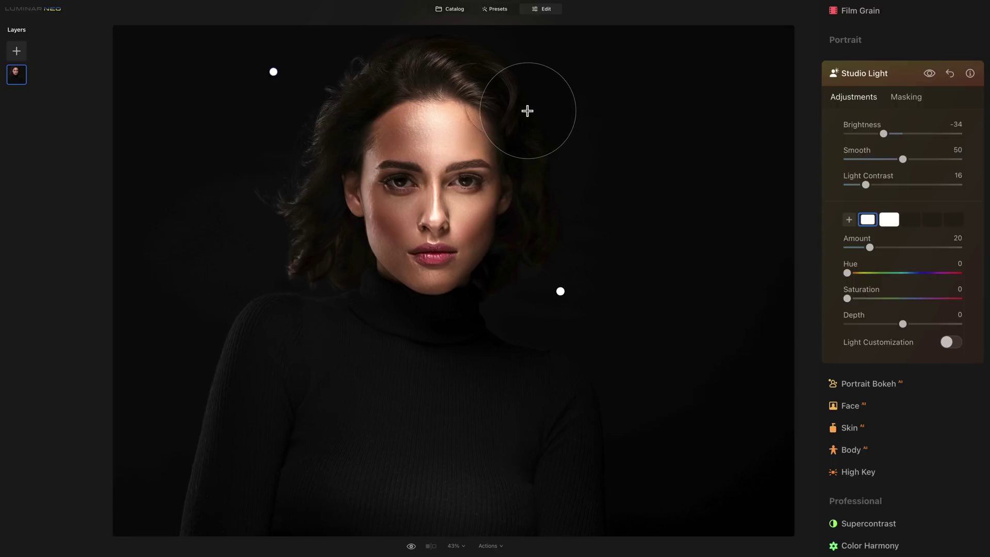
Add a third Studio Light source in the dark background beside the upper right of the woman's hair
{"action": "left_click", "coordinate": [527, 110]}
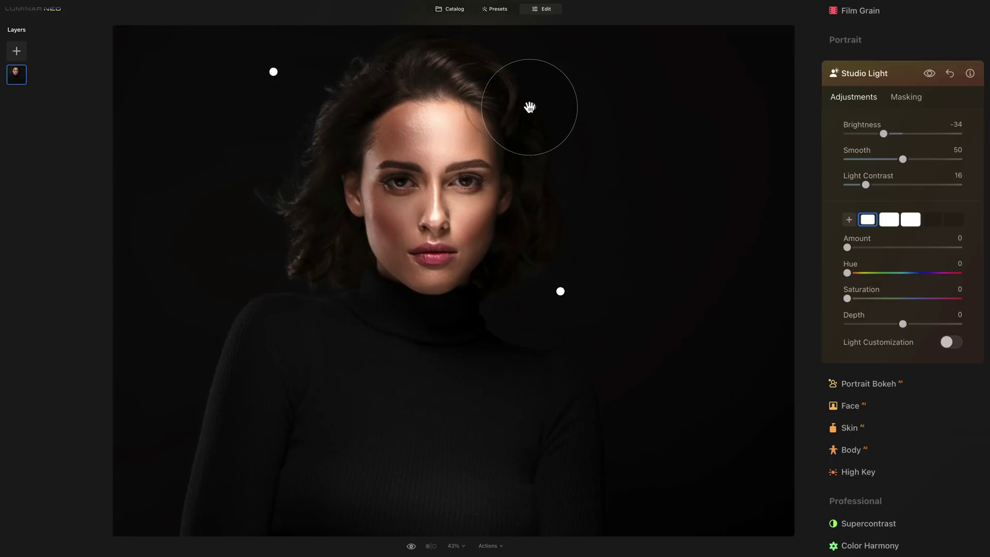
{"action": "left_click_drag", "start_coordinate": [586, 114], "coordinate": [548, 88]}
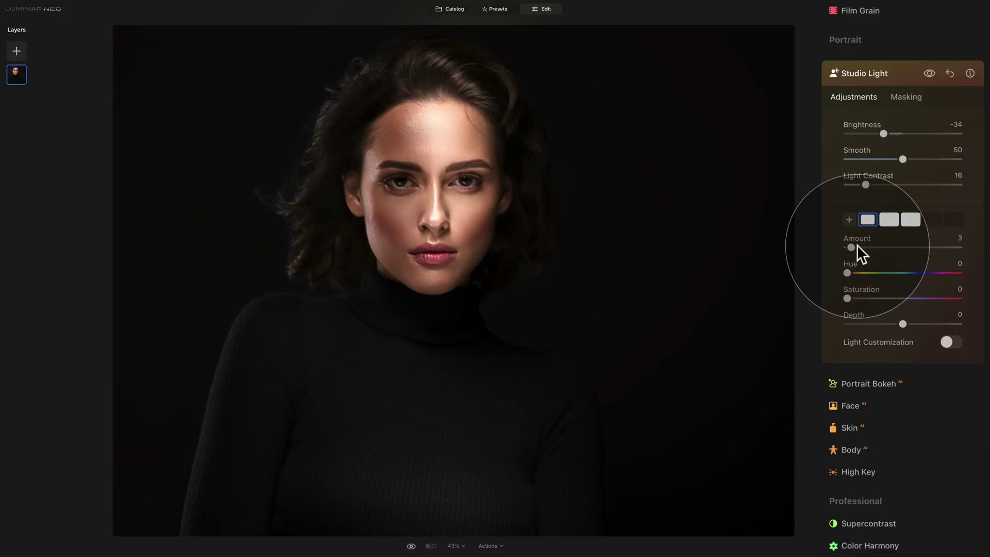
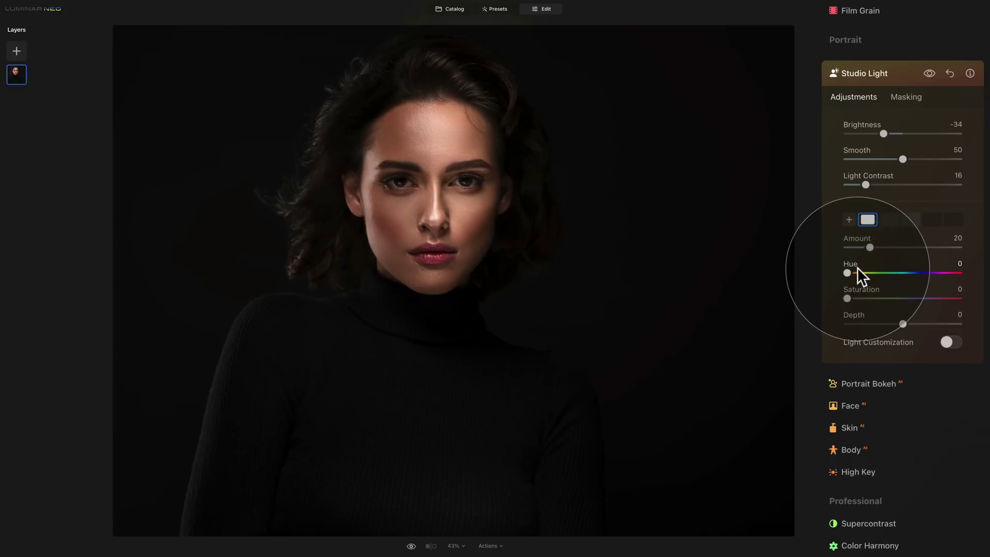
Try a saturation of 61 and a depth of 100 on the selected light, resetting each to 0
{"action": "left_click_drag", "start_coordinate": [847, 298], "coordinate": [915, 298]}
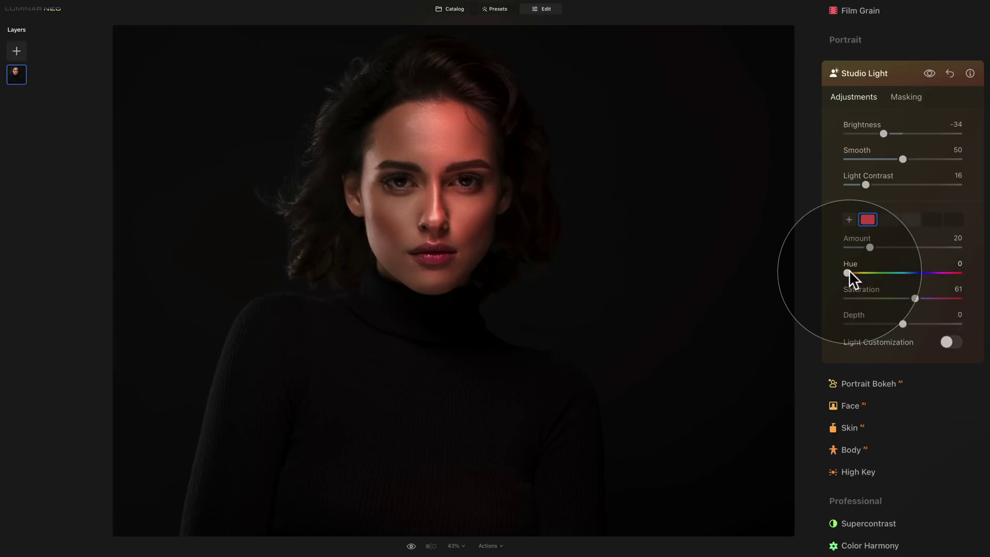
{"action": "mouse_move", "coordinate": [849, 270]}
{"action": "left_mouse_down"}
{"action": "mouse_move", "coordinate": [938, 271]}
{"action": "mouse_move", "coordinate": [843, 273]}
{"action": "left_mouse_up"}
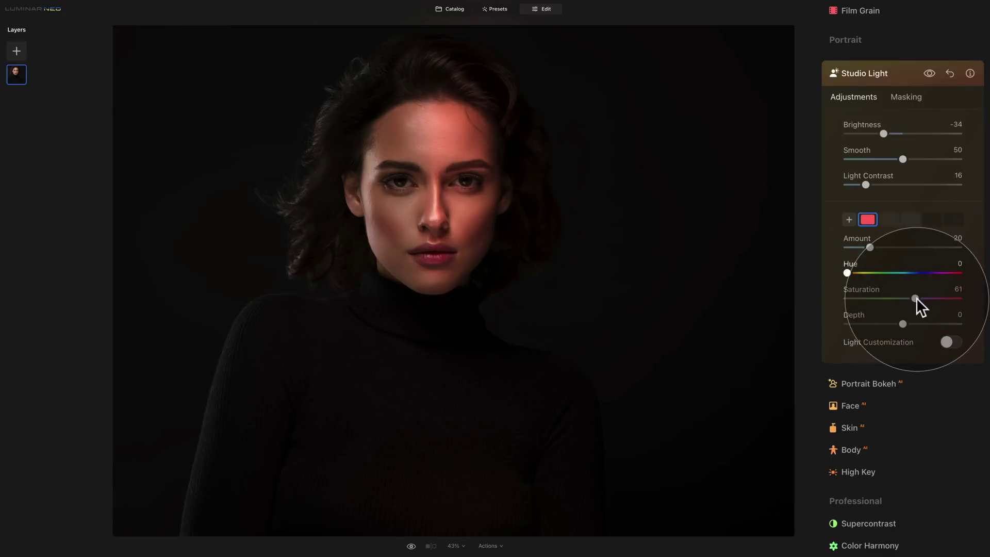
{"action": "left_click_drag", "start_coordinate": [915, 298], "coordinate": [843, 299]}
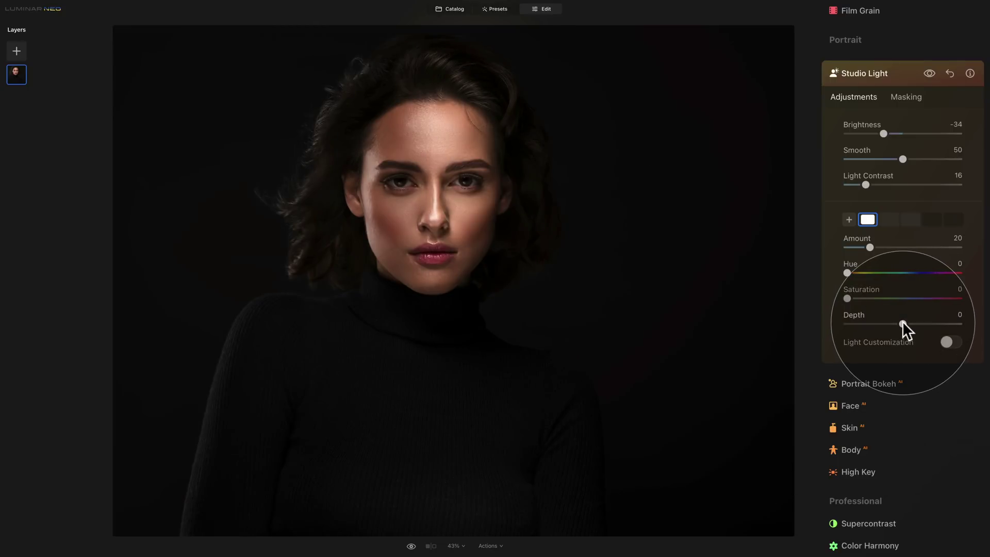
{"action": "left_click_drag", "start_coordinate": [902, 324], "coordinate": [972, 326]}
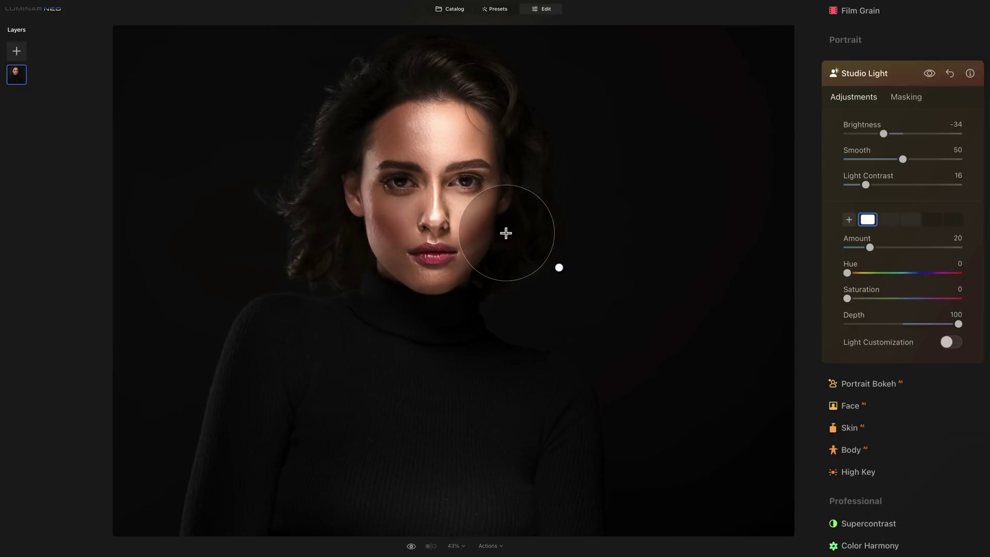
{"action": "double_click", "coordinate": [856, 314]}
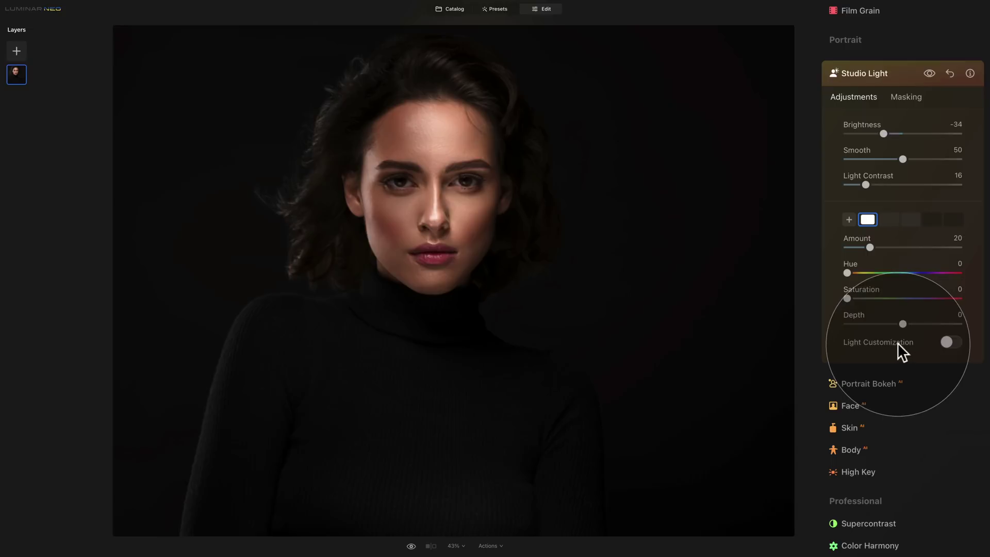
Enable light customization for the selected light, try the Dots pattern and set the pattern to None
{"action": "left_click", "coordinate": [947, 342]}
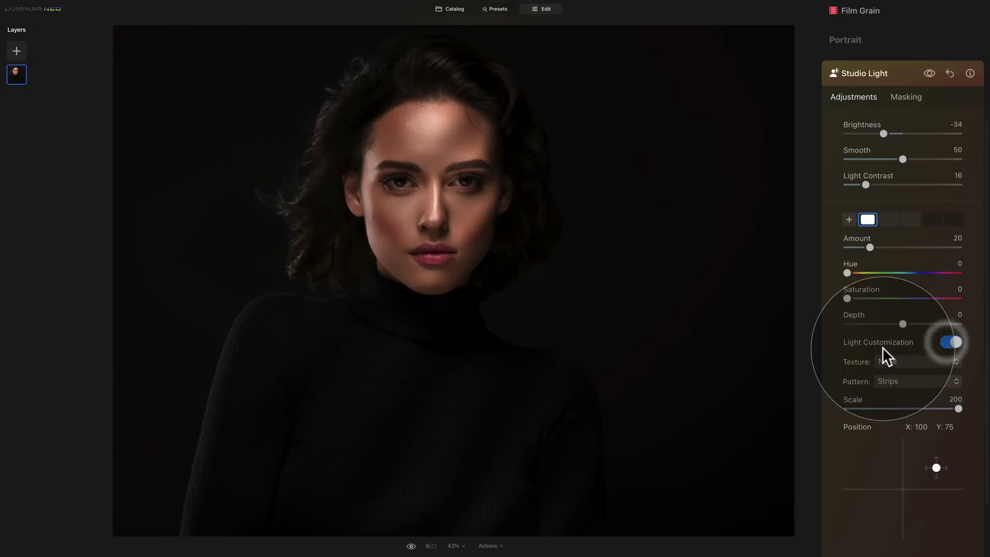
{"action": "scroll", "coordinate": [884, 340], "scroll_direction": "down", "scroll_amount": 1}
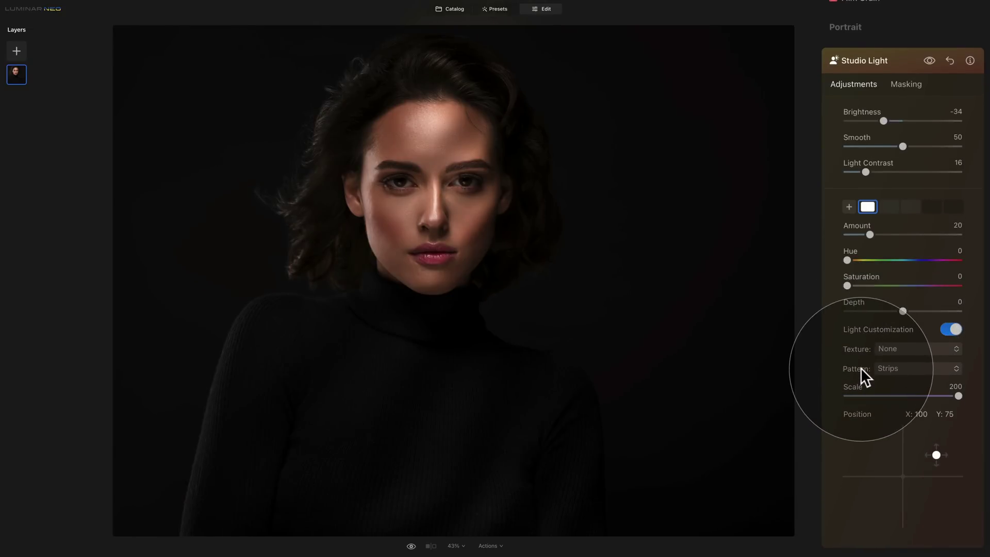
{"action": "left_click", "coordinate": [915, 369]}
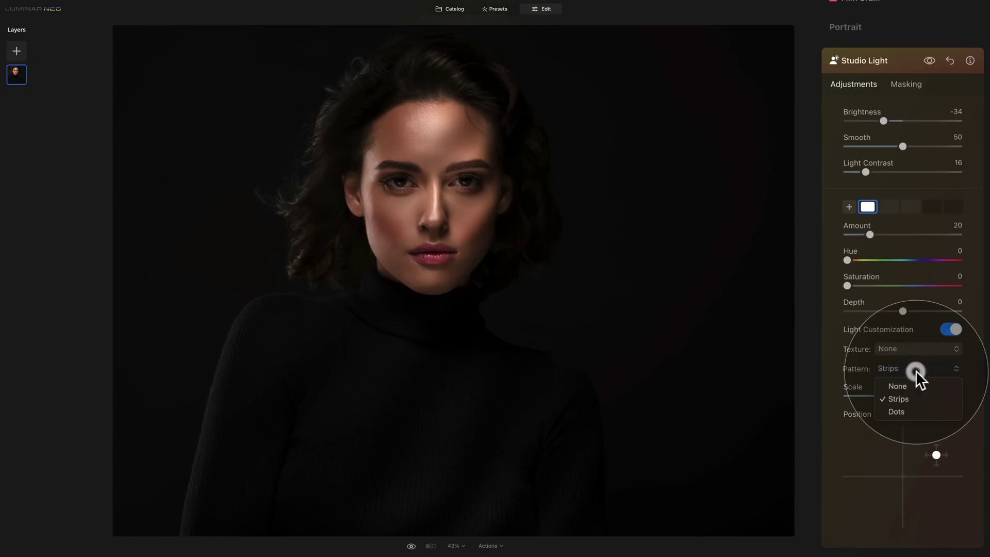
{"action": "left_click", "coordinate": [918, 411]}
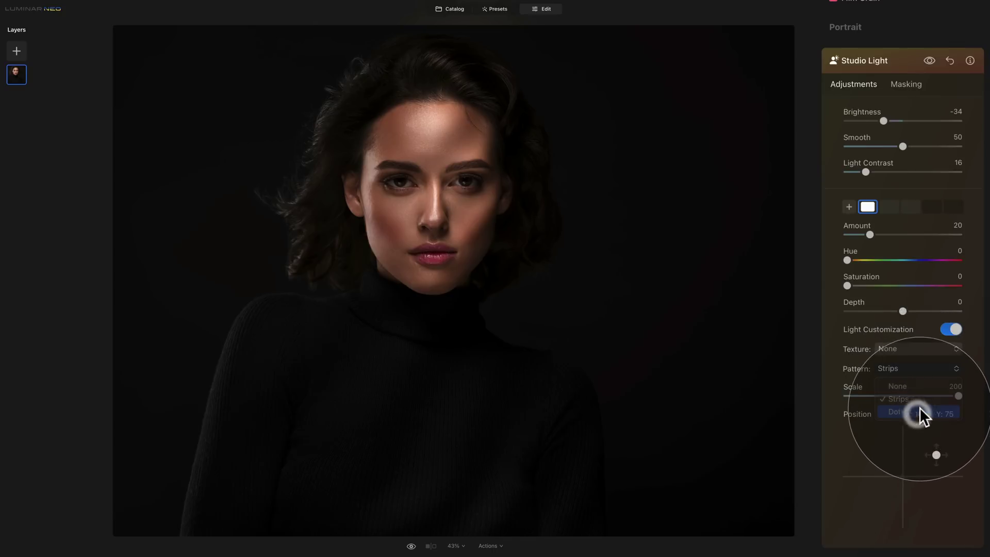
{"action": "left_click", "coordinate": [895, 368]}
{"action": "left_click", "coordinate": [909, 383]}
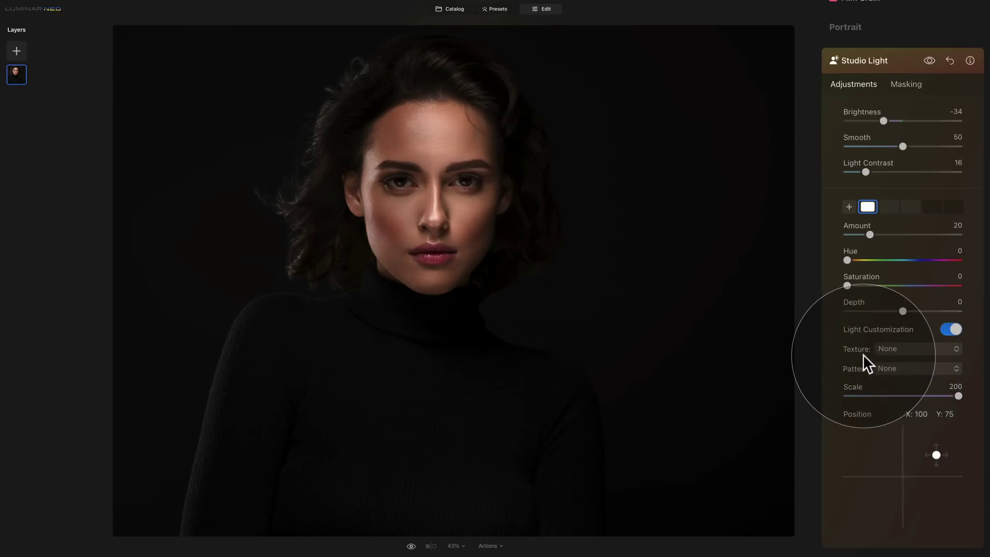
Apply the Flames - 1 texture to the light with scale 106 and position X 30, Y 33
{"action": "left_click", "coordinate": [903, 349]}
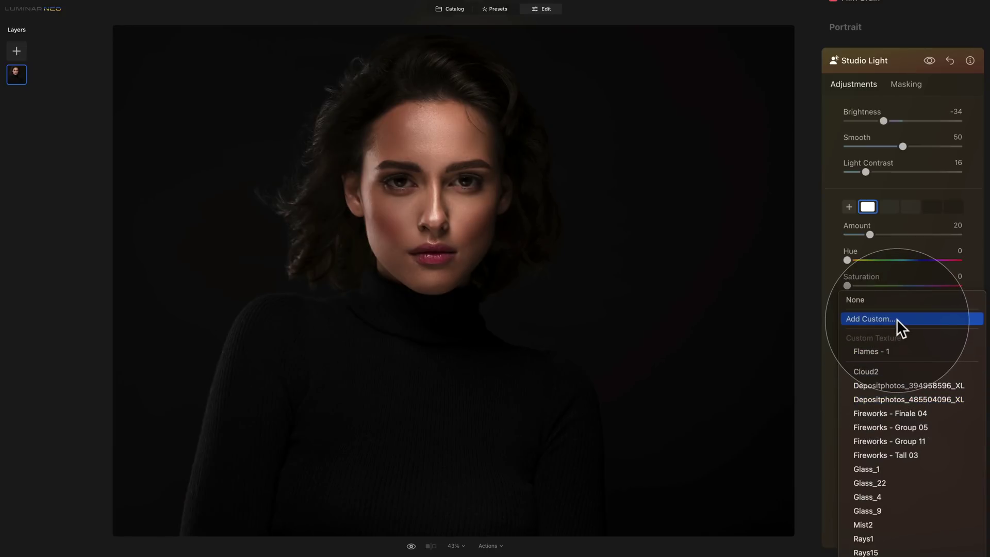
{"action": "left_click", "coordinate": [890, 349]}
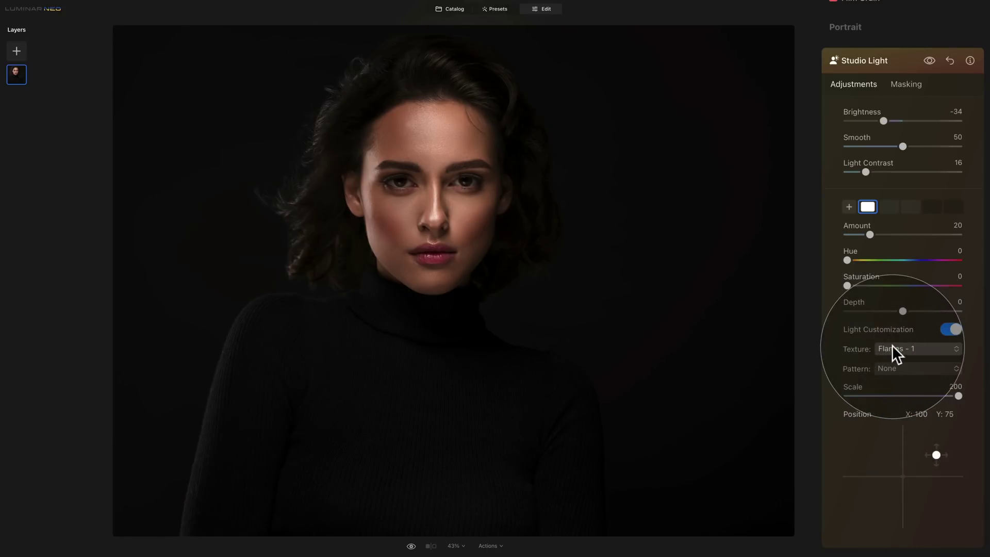
{"action": "left_click_drag", "start_coordinate": [958, 394], "coordinate": [905, 399]}
{"action": "left_click_drag", "start_coordinate": [936, 457], "coordinate": [912, 468]}
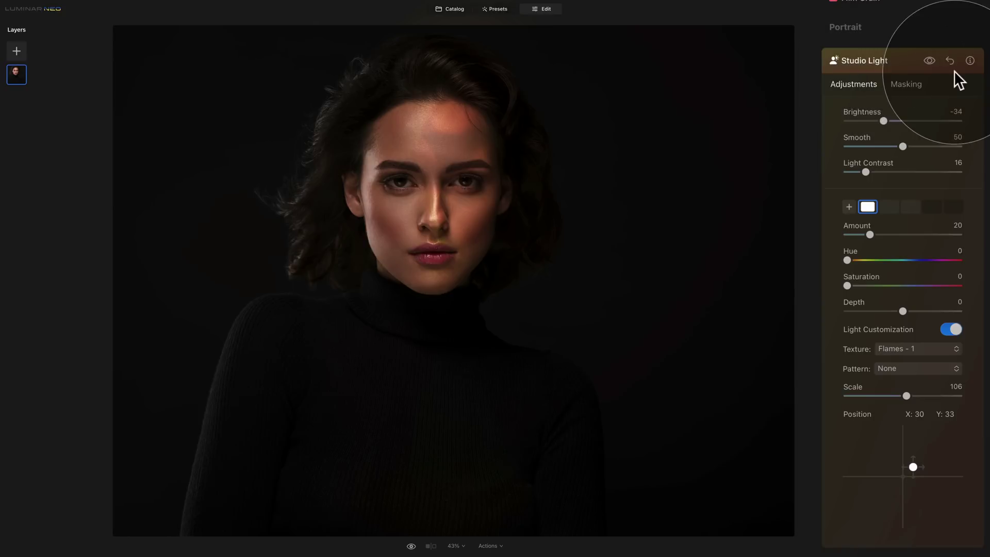
Compare the portrait with and without Studio Light, and open the tool's masking options
{"action": "left_click", "coordinate": [929, 60]}
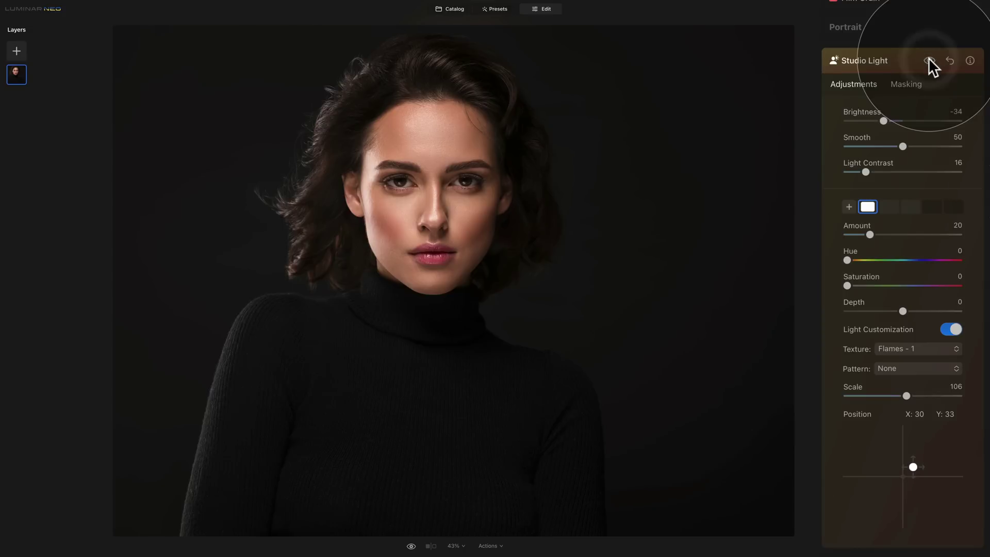
{"action": "left_click", "coordinate": [929, 59]}
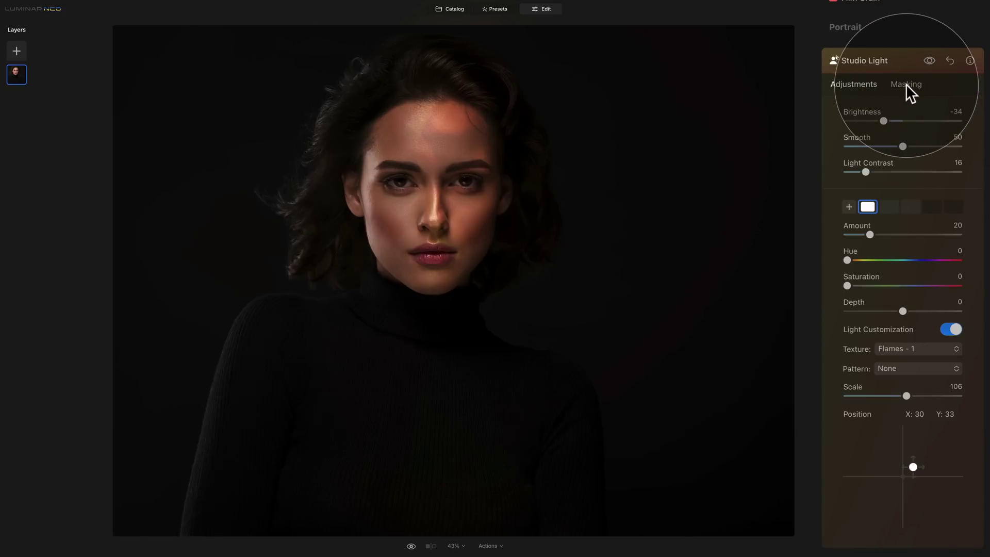
{"action": "left_click", "coordinate": [905, 85]}
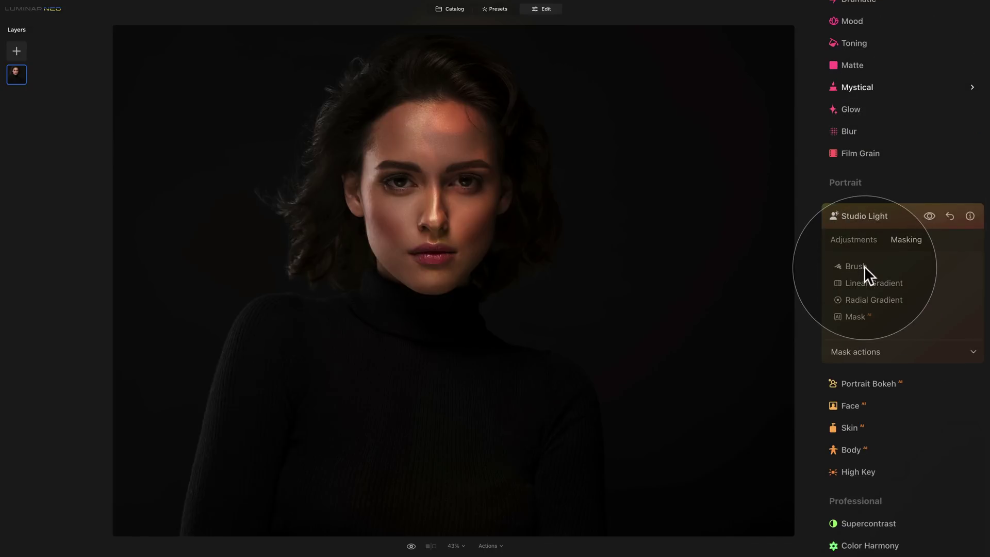